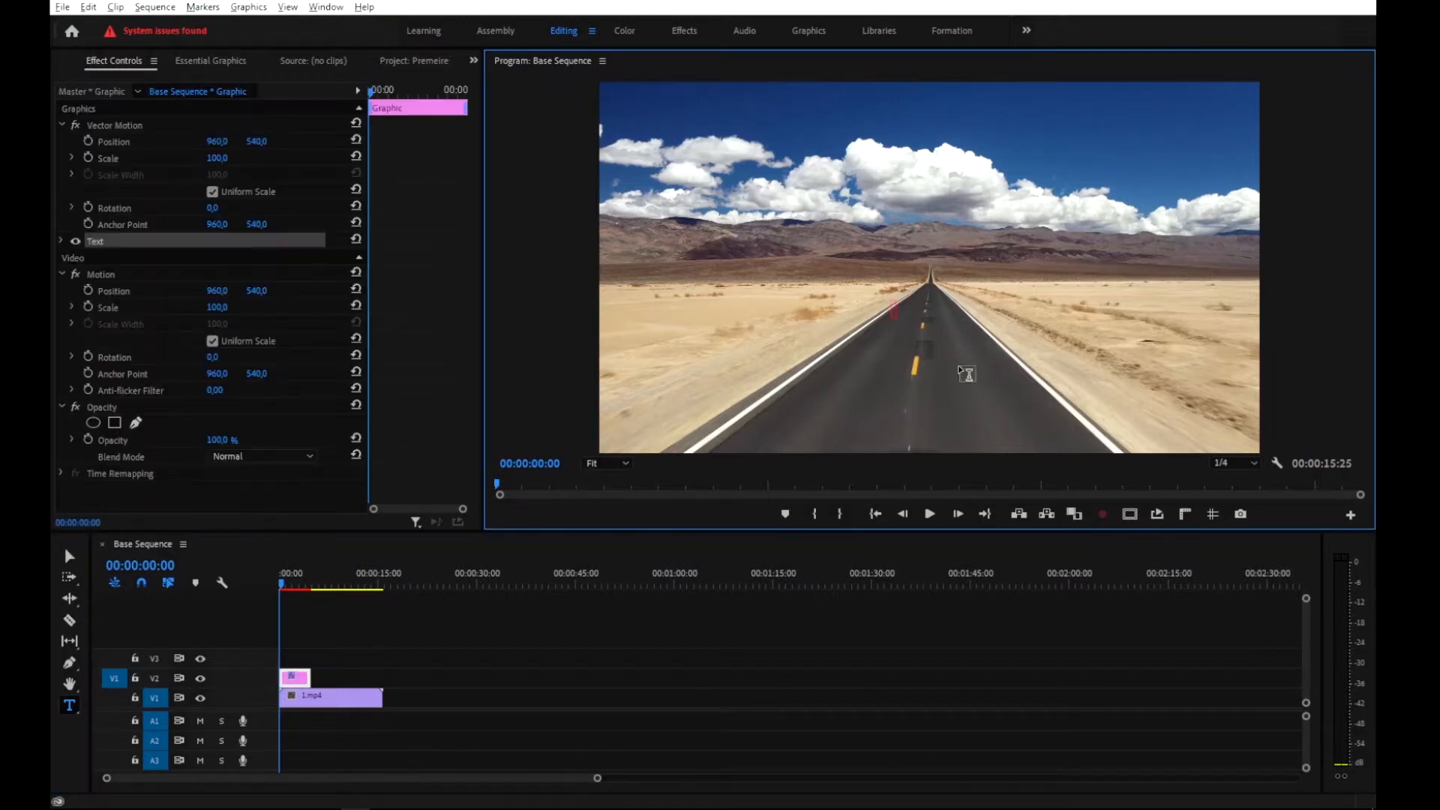
Enter the title text ROAD, enlarge it, and center it horizontally over the horizon where the road vanishes.
text(ROAD)
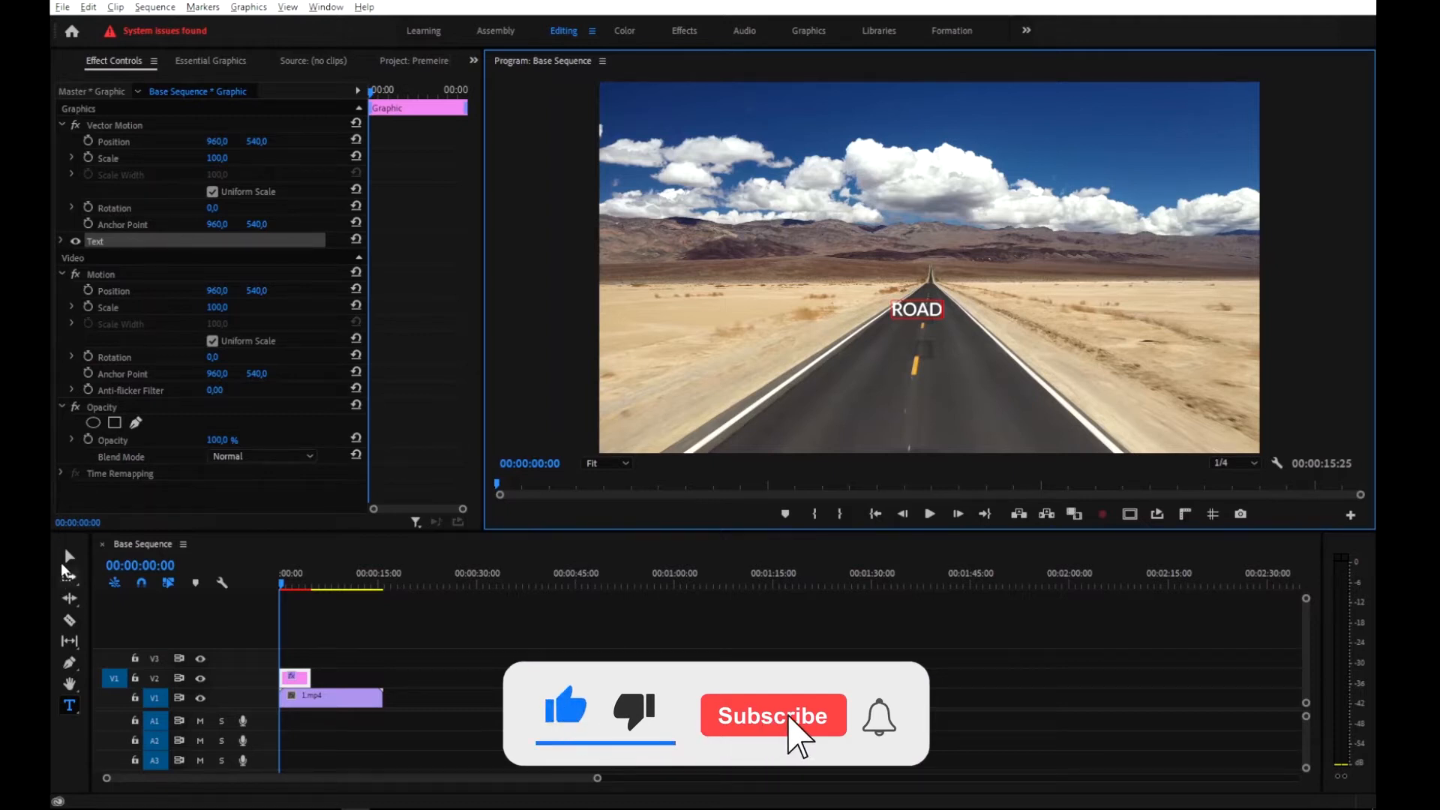
click(67, 558)
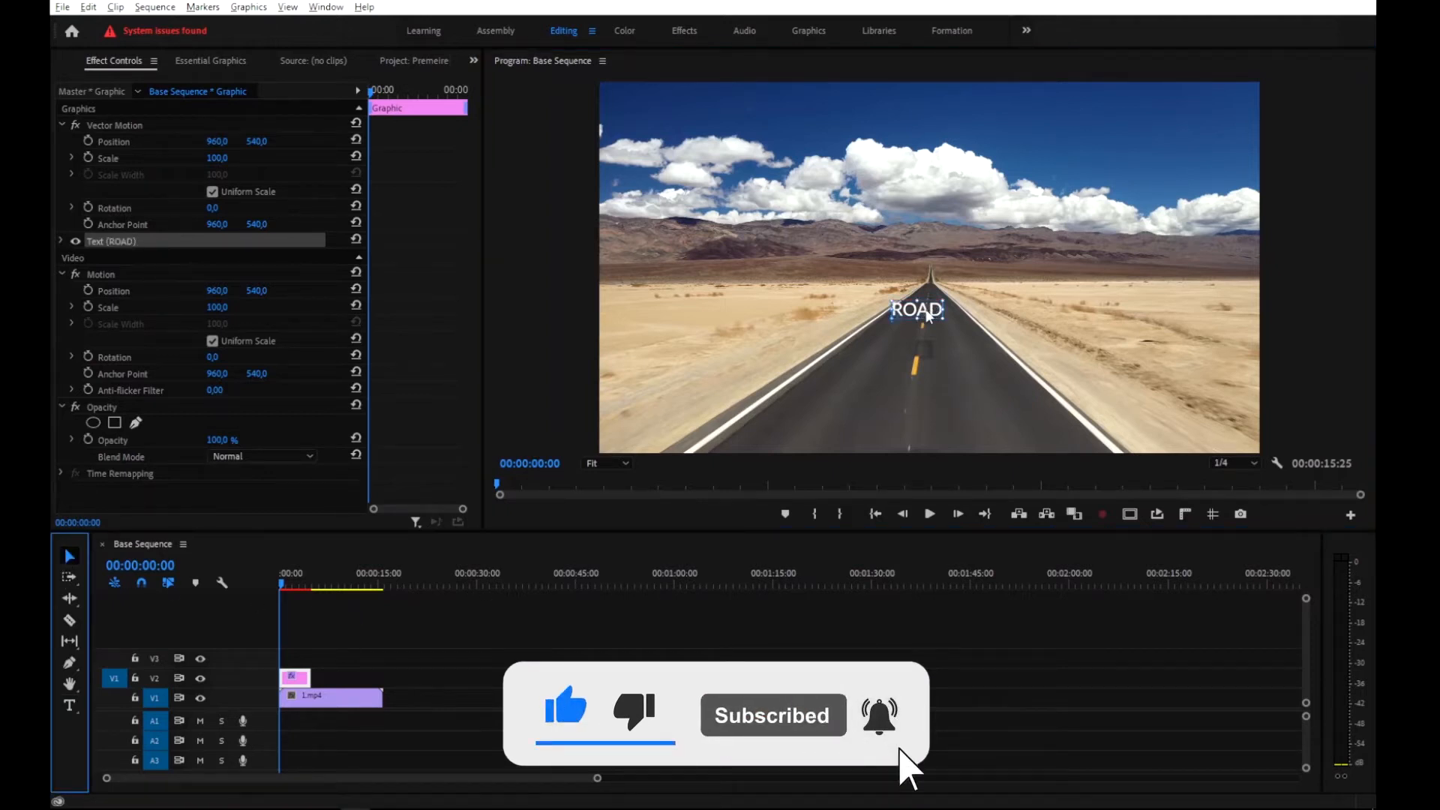
drag(918, 319, 922, 358)
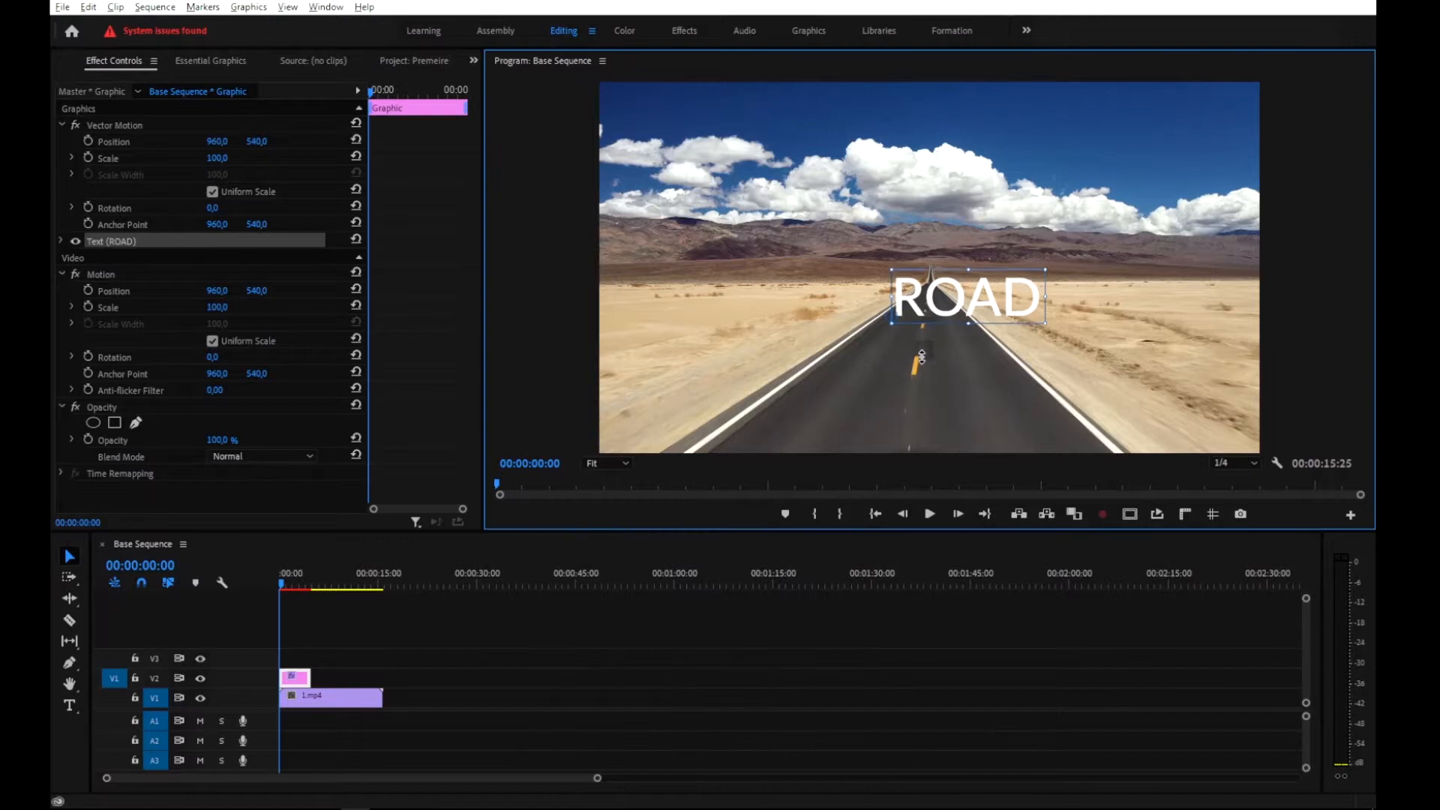
drag(992, 305, 945, 283)
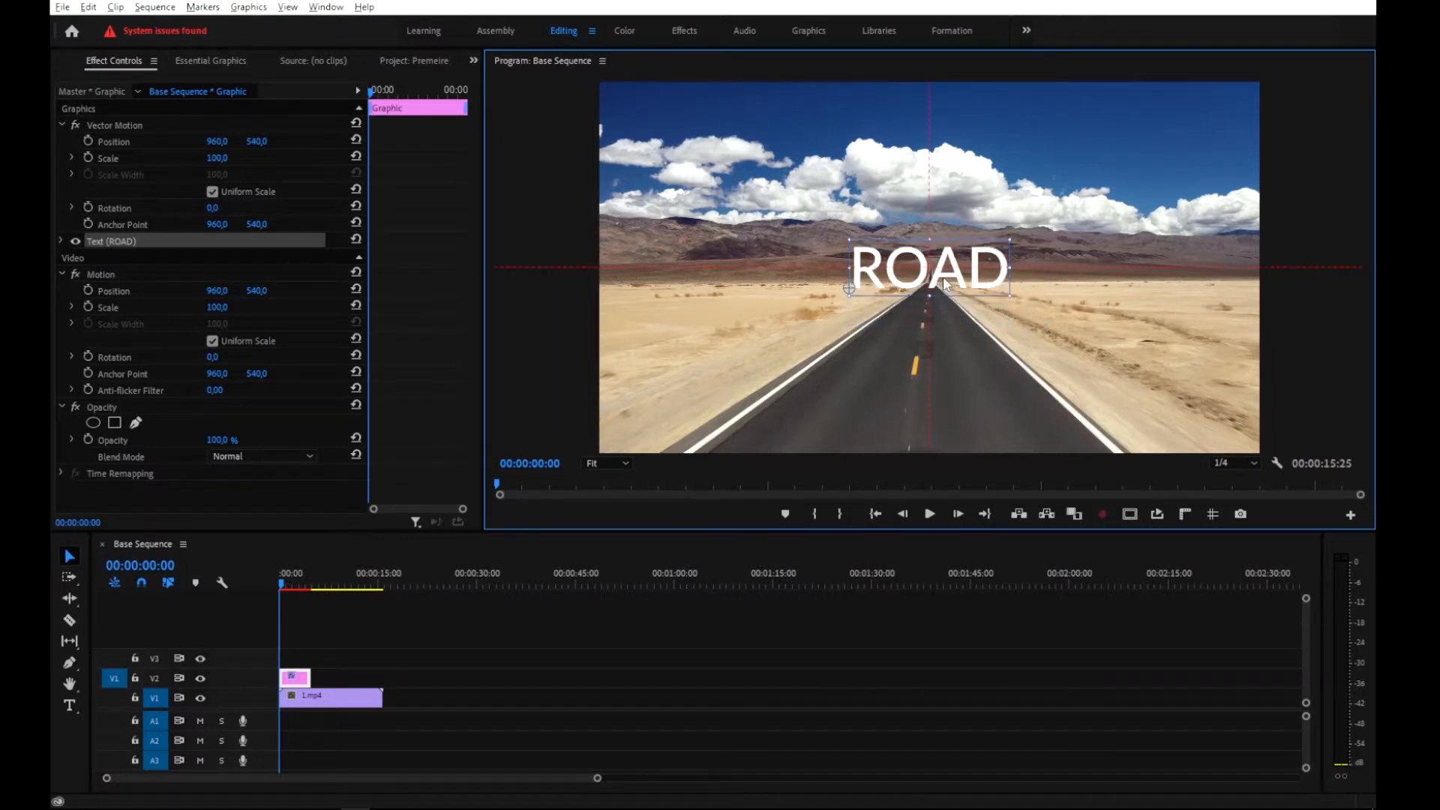
Set the ROAD text's font style to Bold and enlarge the title slightly around the road's vanishing point.
click(60, 240)
click(152, 316)
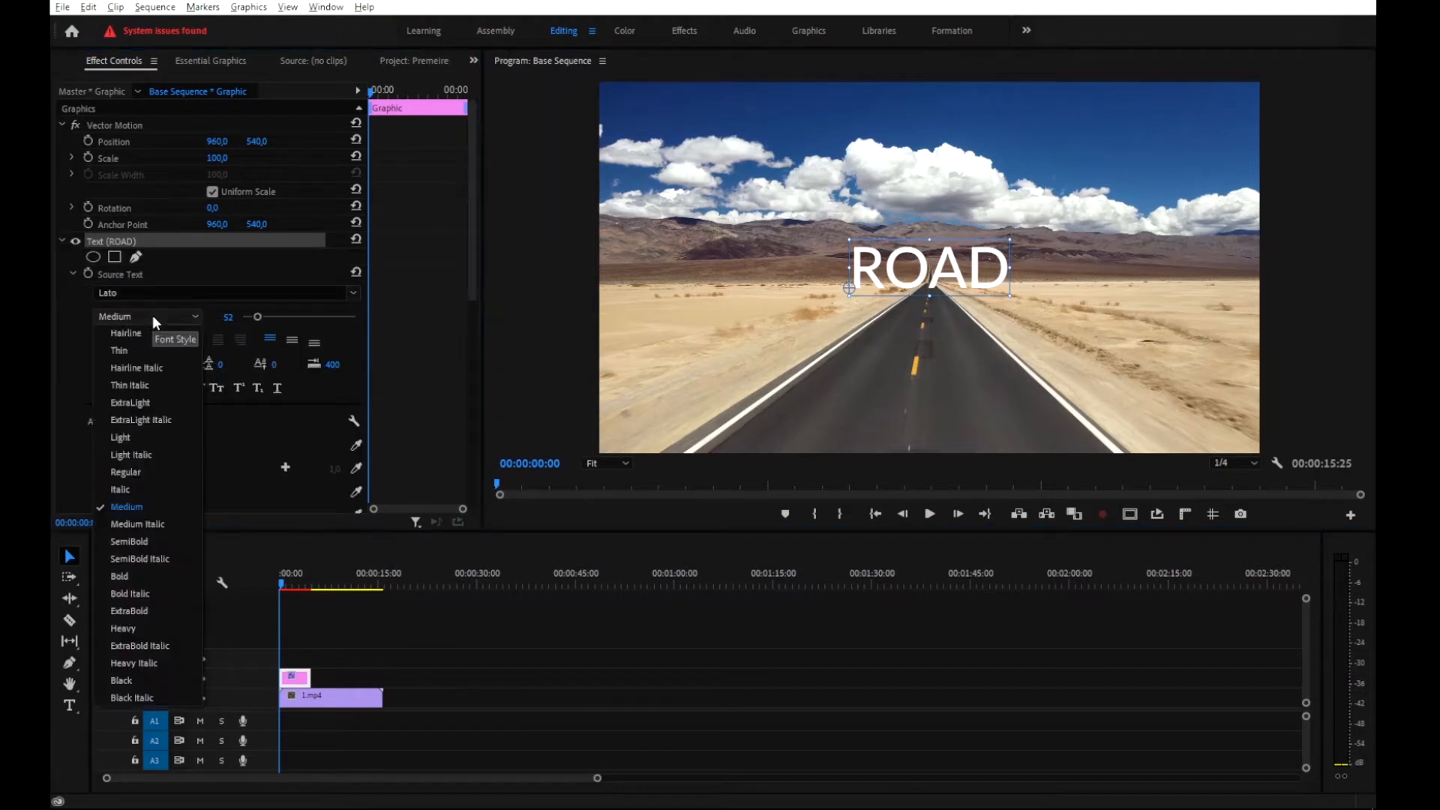
click(155, 581)
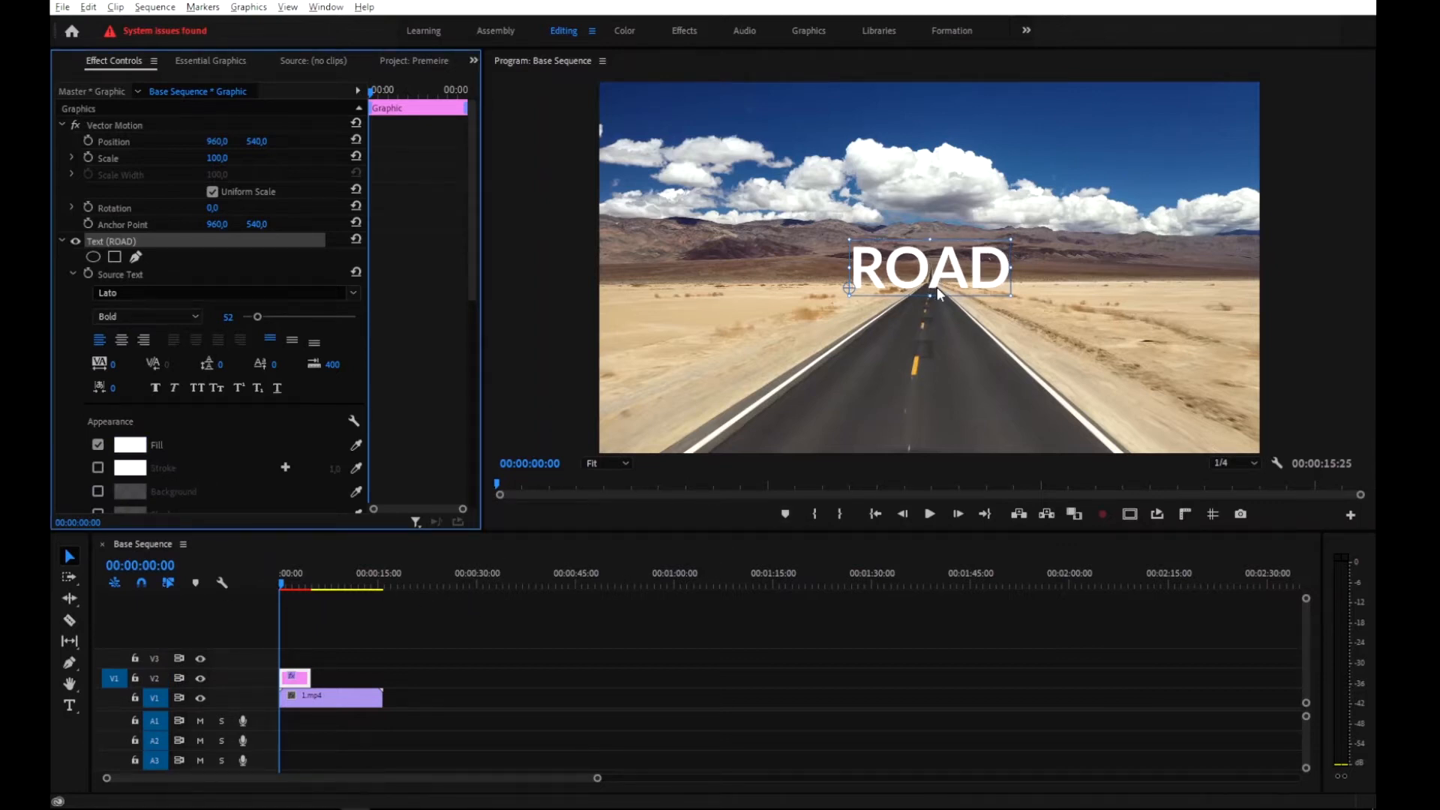
drag(930, 297, 973, 284)
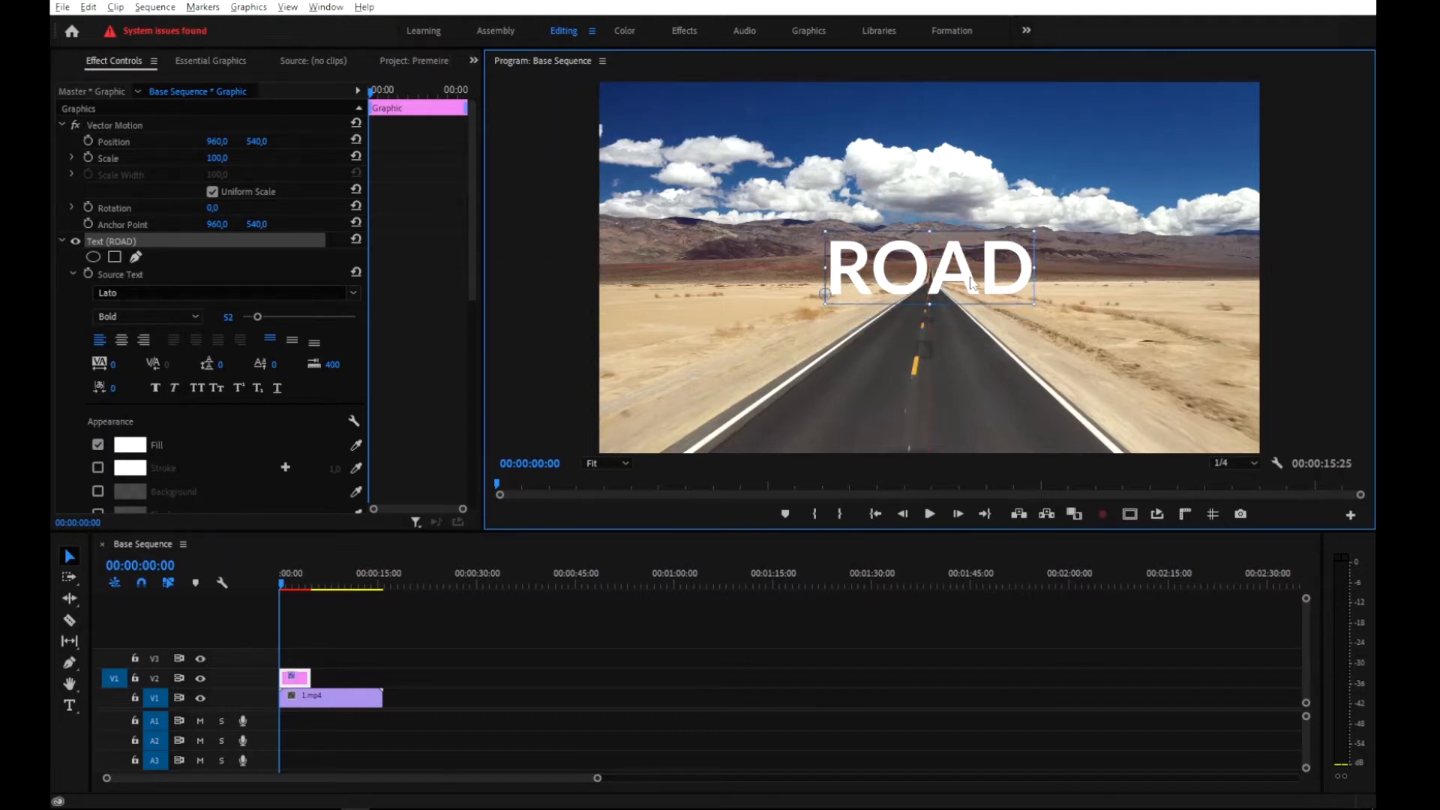
Extend the ROAD title clip to the end of the 1.mp4 clip and preview the sequence briefly.
drag(310, 678, 381, 677)
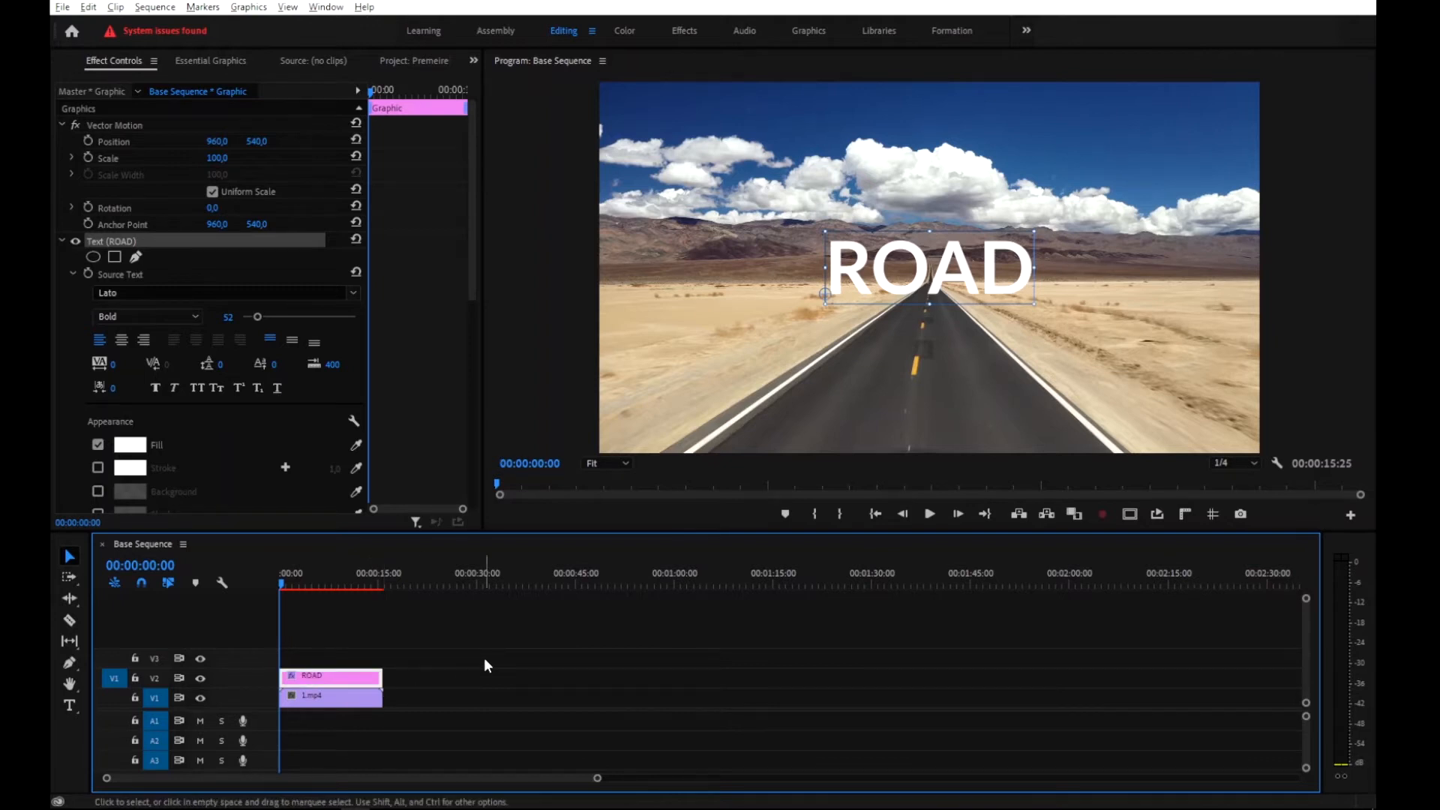
click(483, 658)
key(space)
drag(289, 582, 242, 601)
Select the text layer of the ROAD title clip and collapse its Source Text settings.
click(325, 680)
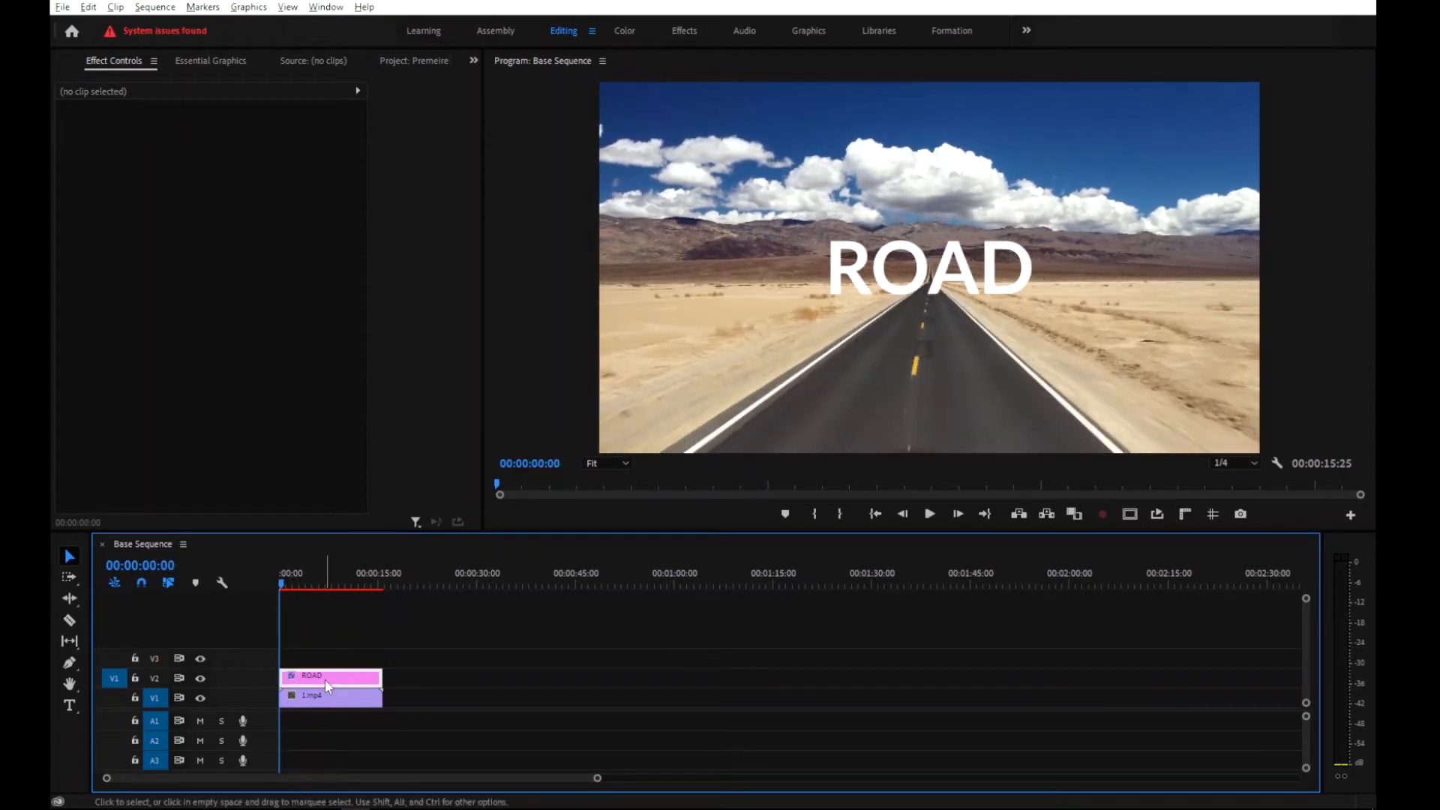
click(473, 276)
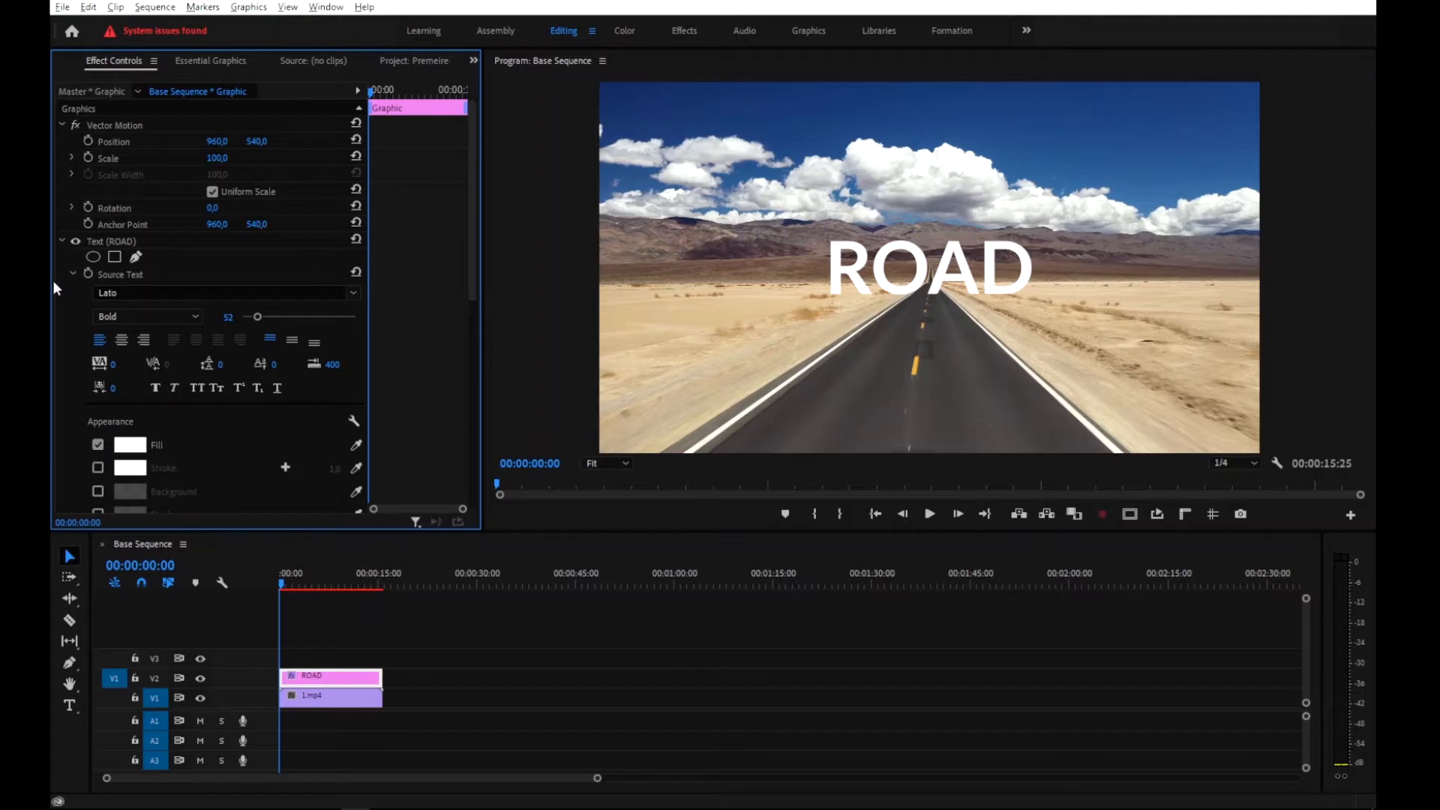
mouse_move(470, 288)
mouse_down()
mouse_move(471, 385)
mouse_move(470, 285)
mouse_up()
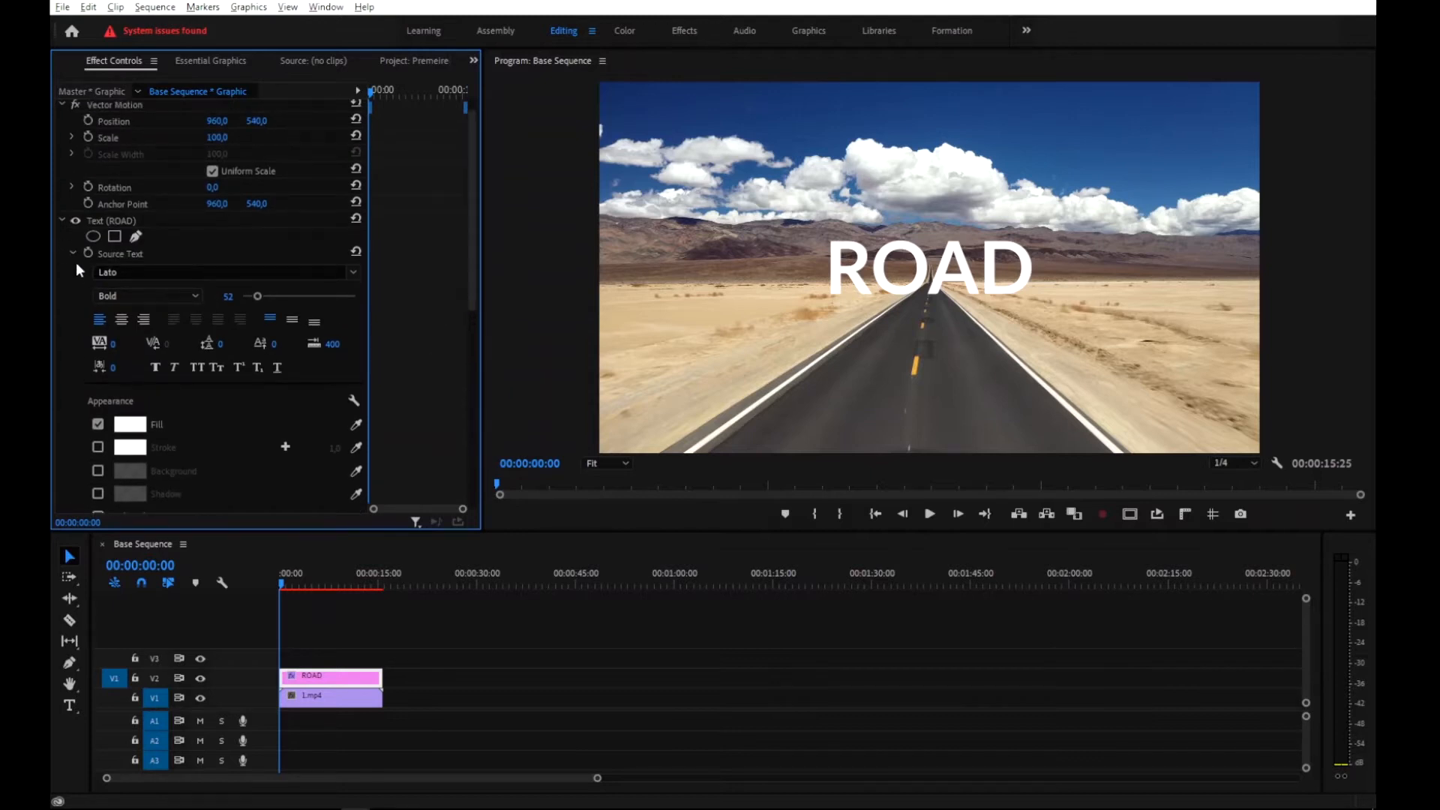
click(73, 254)
click(115, 219)
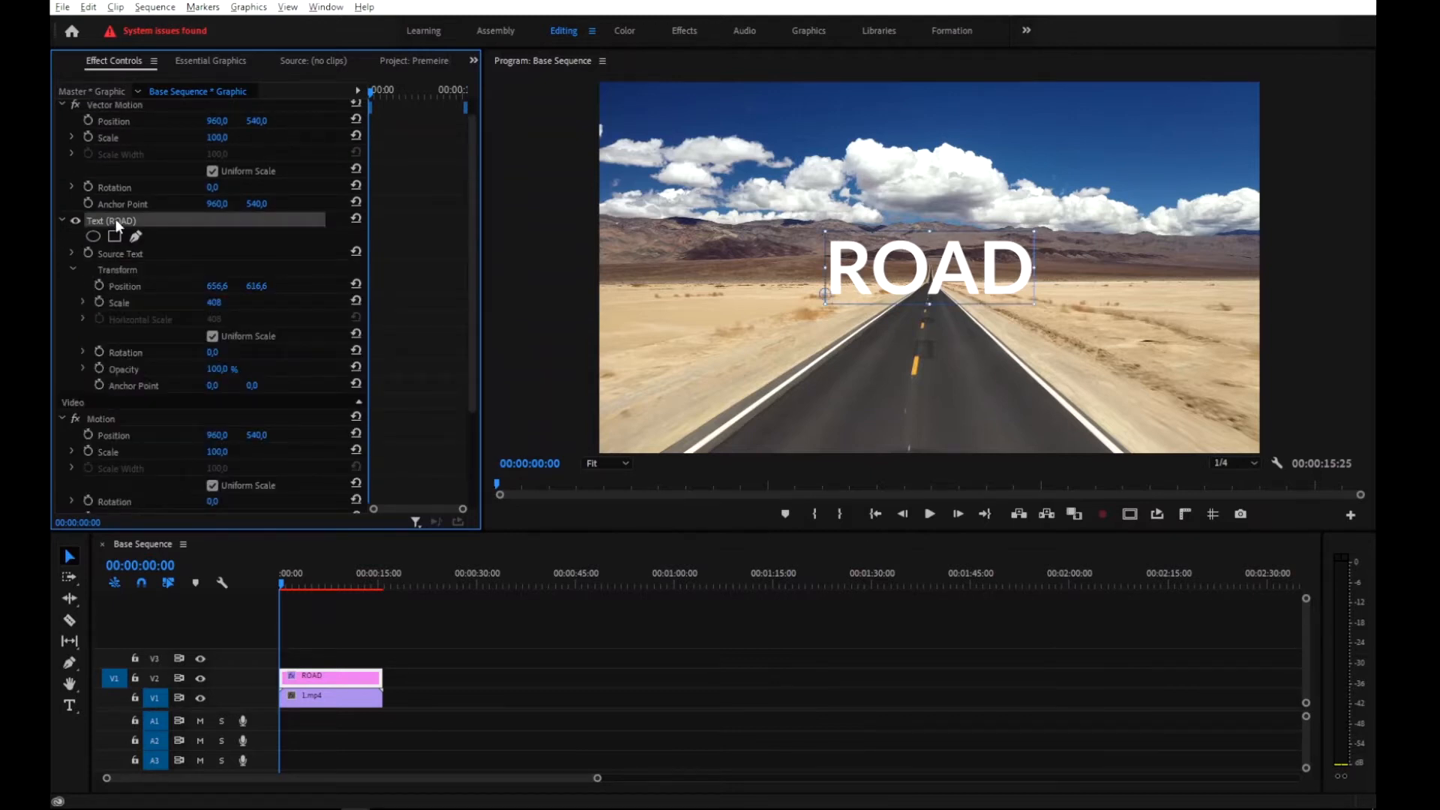
drag(475, 316, 475, 291)
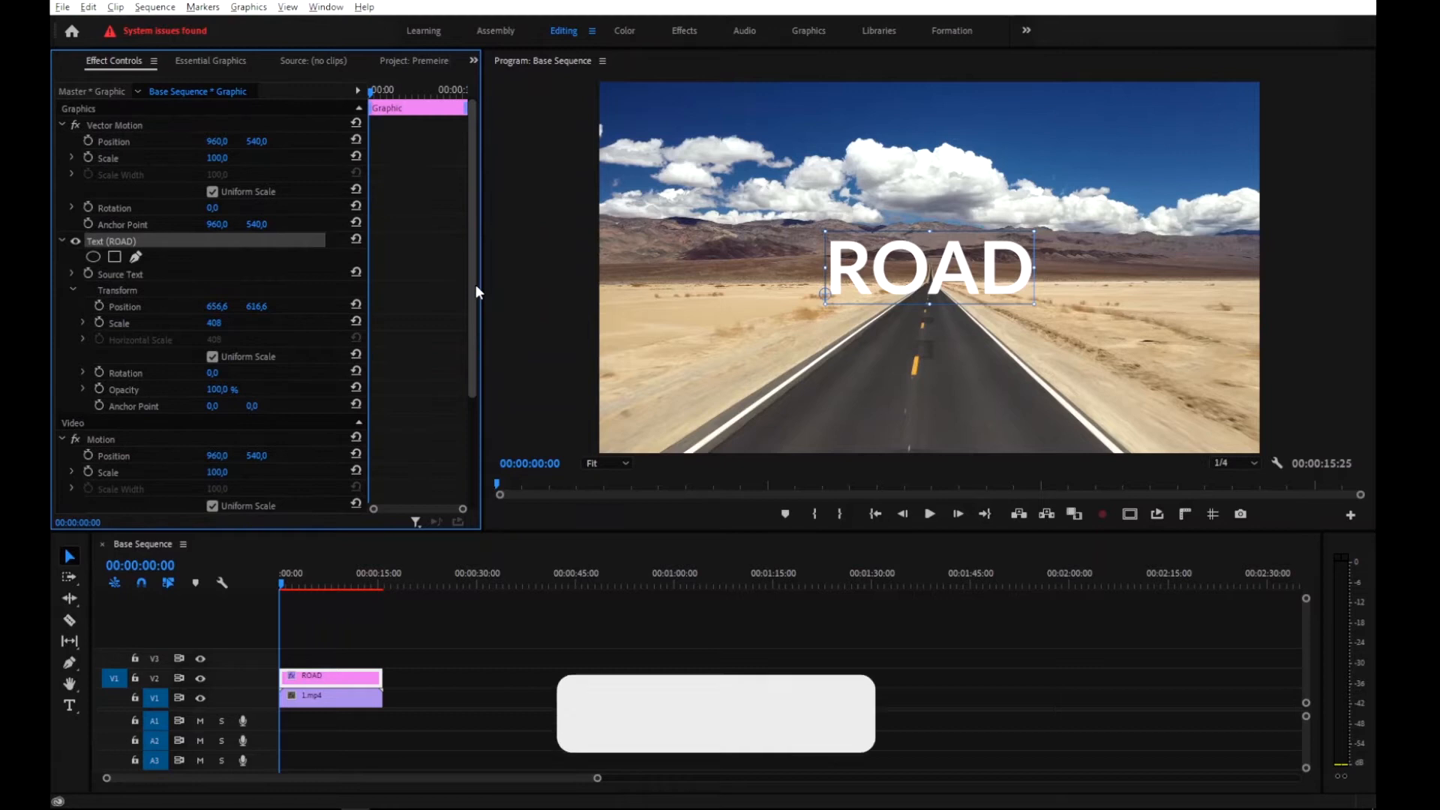
click(72, 274)
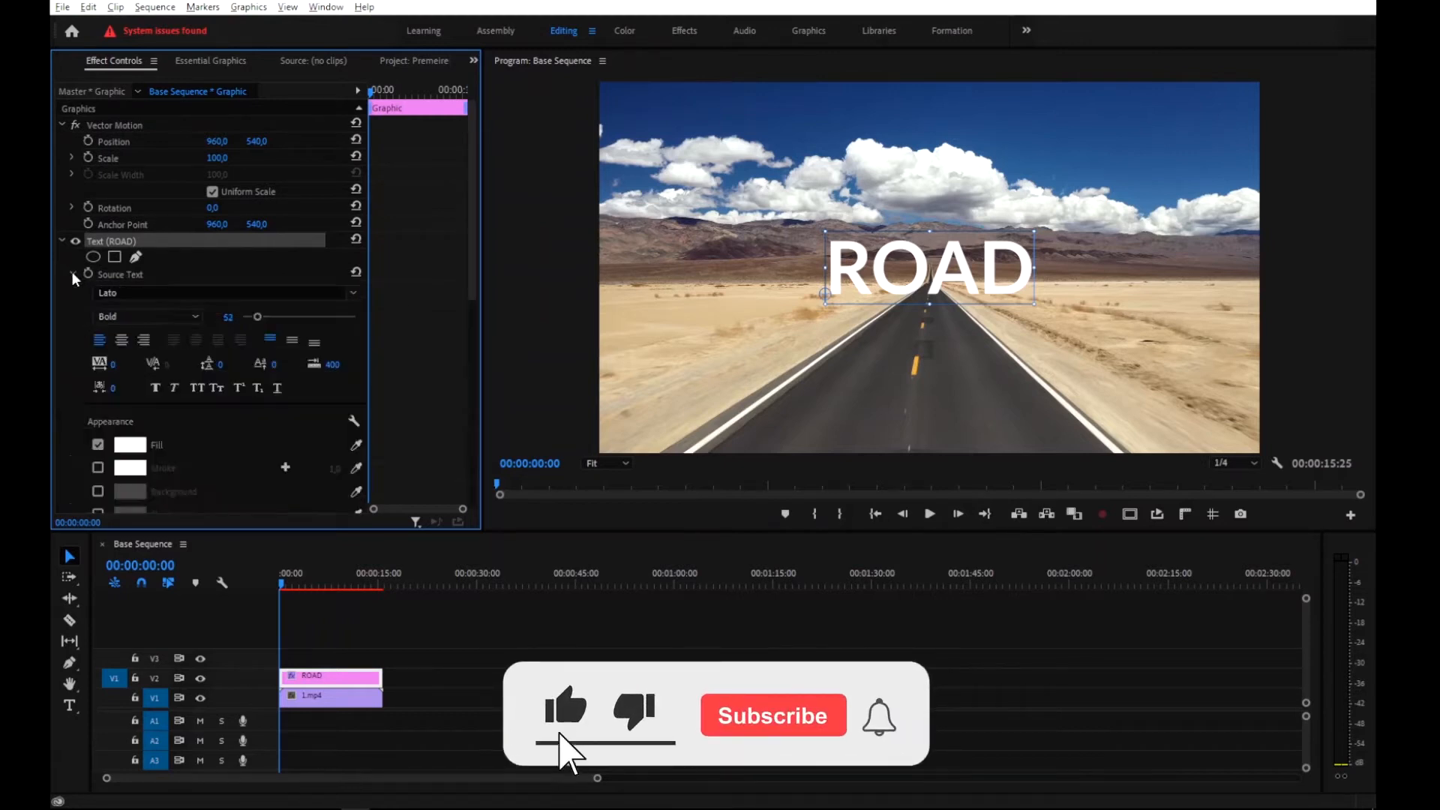
click(72, 273)
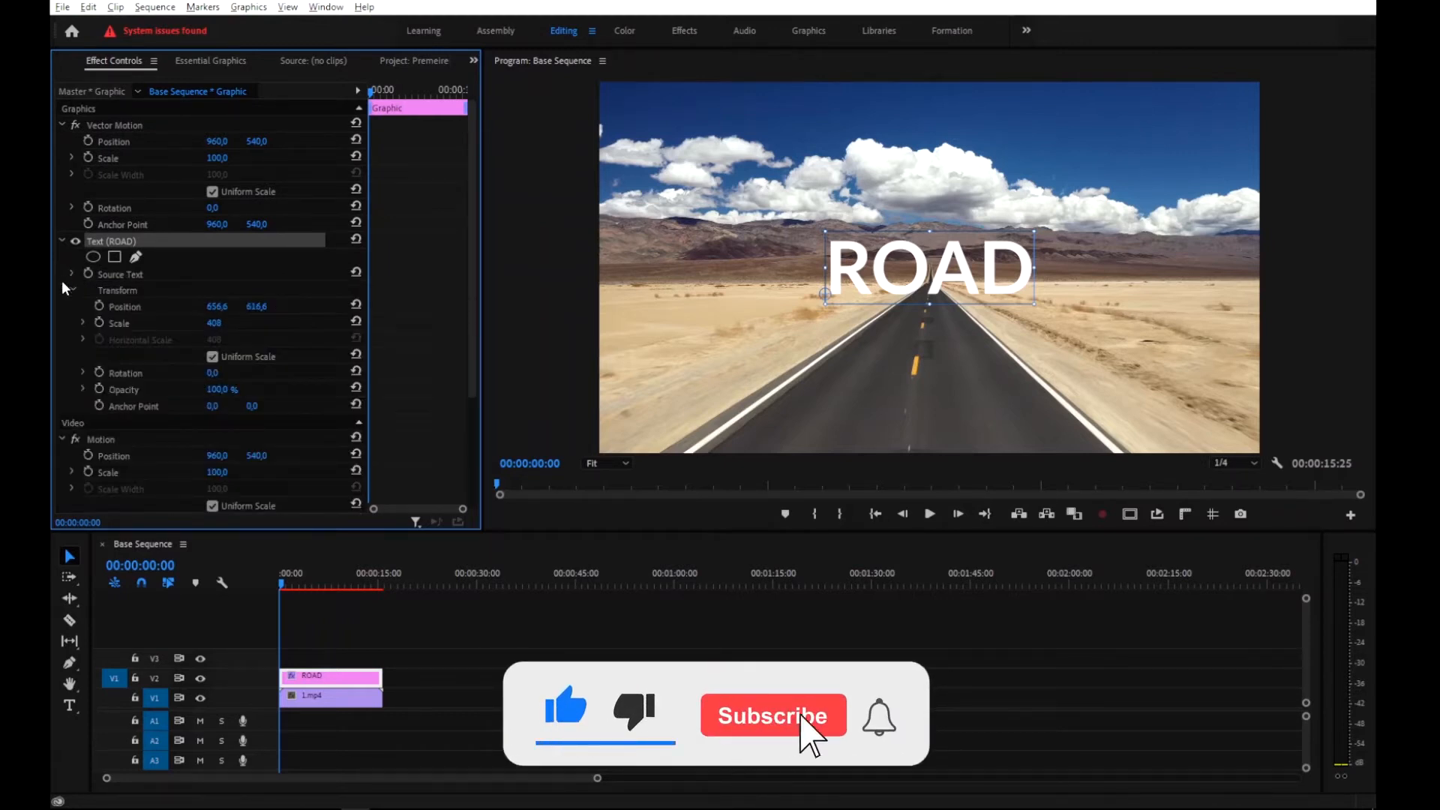
Draw a closed four-point rectangular Pen mask on the ROAD text layer, just before the letter R.
click(136, 258)
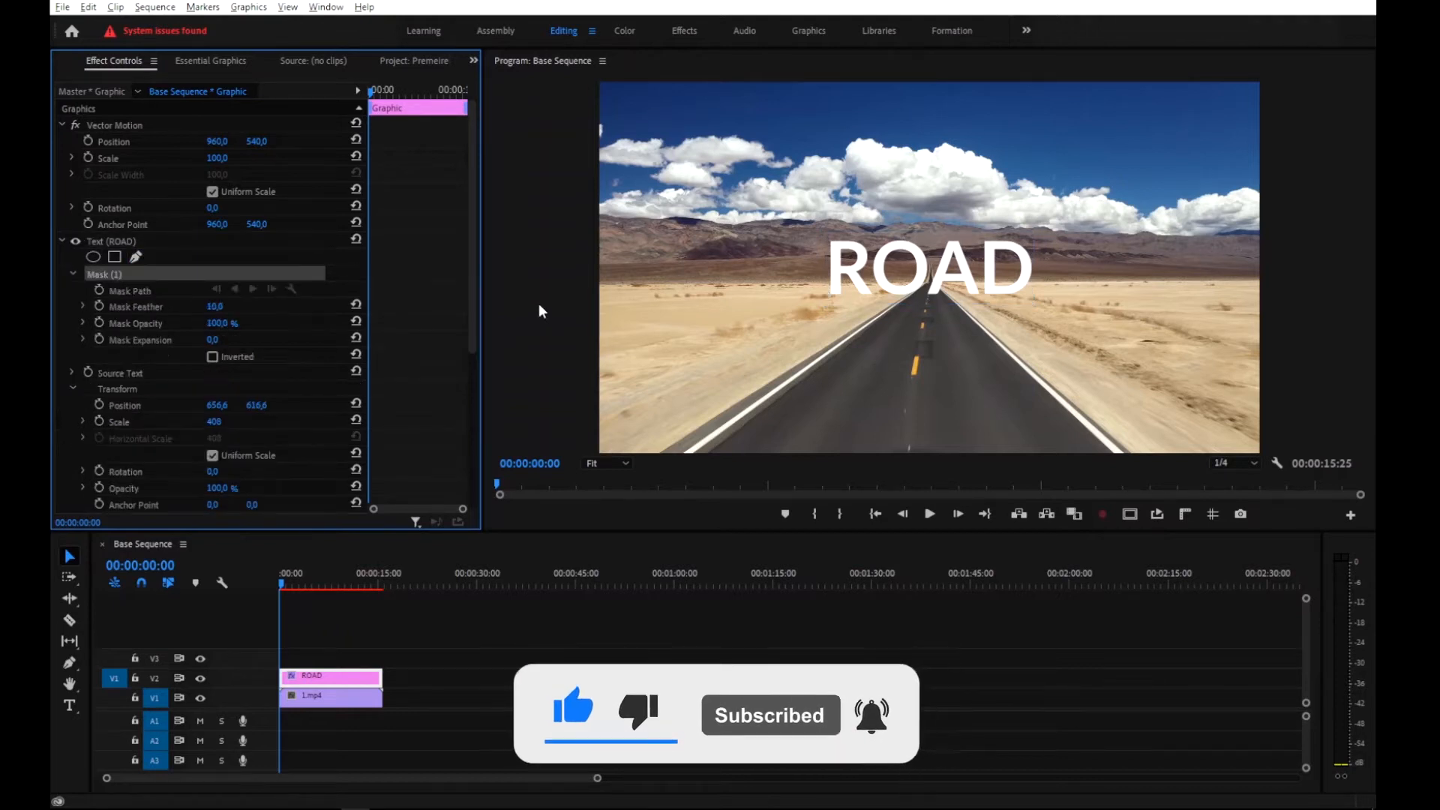
click(816, 231)
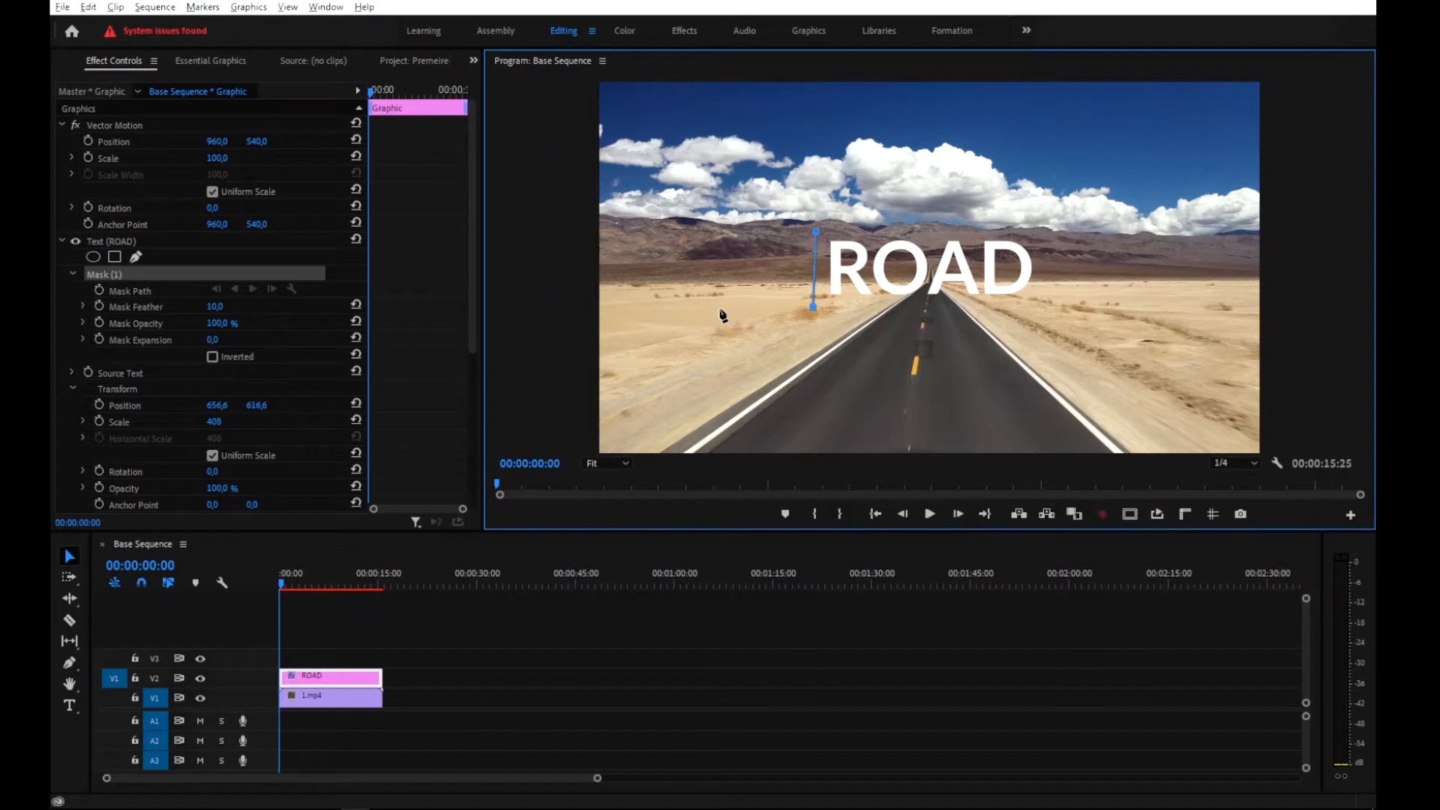
click(719, 232)
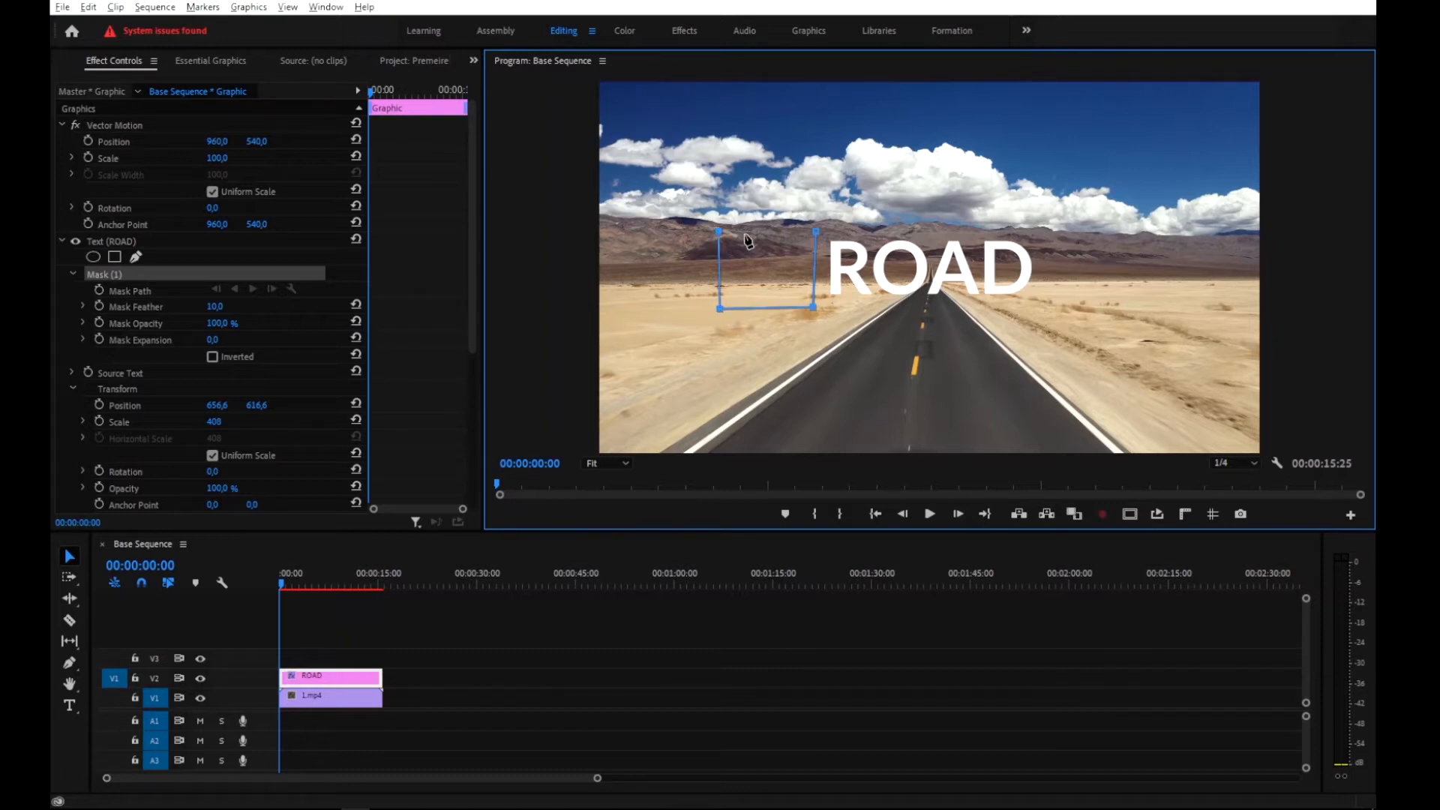
click(816, 232)
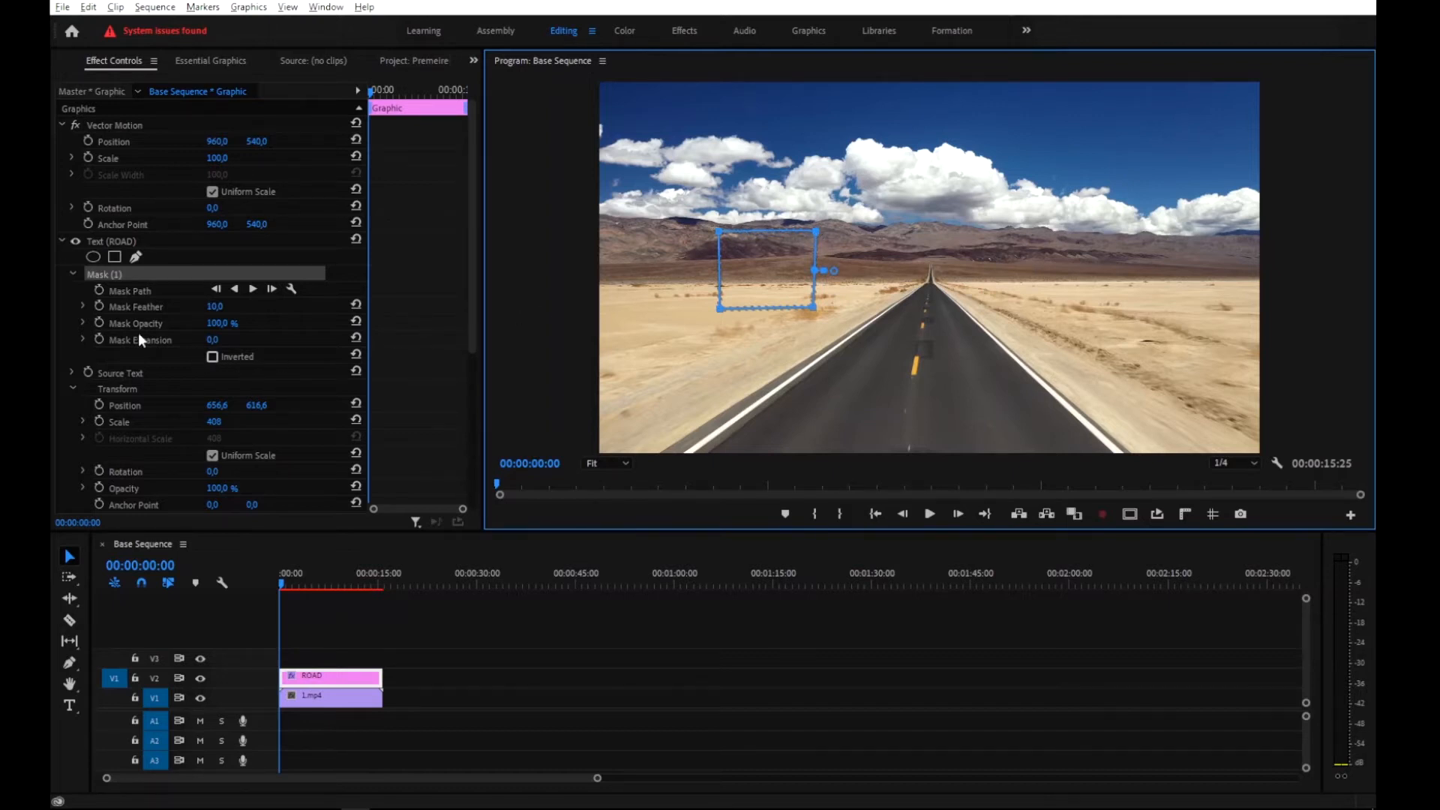
Try the mask inverted by moving it over the letter R and back, and turn the inversion off again.
click(215, 356)
click(214, 356)
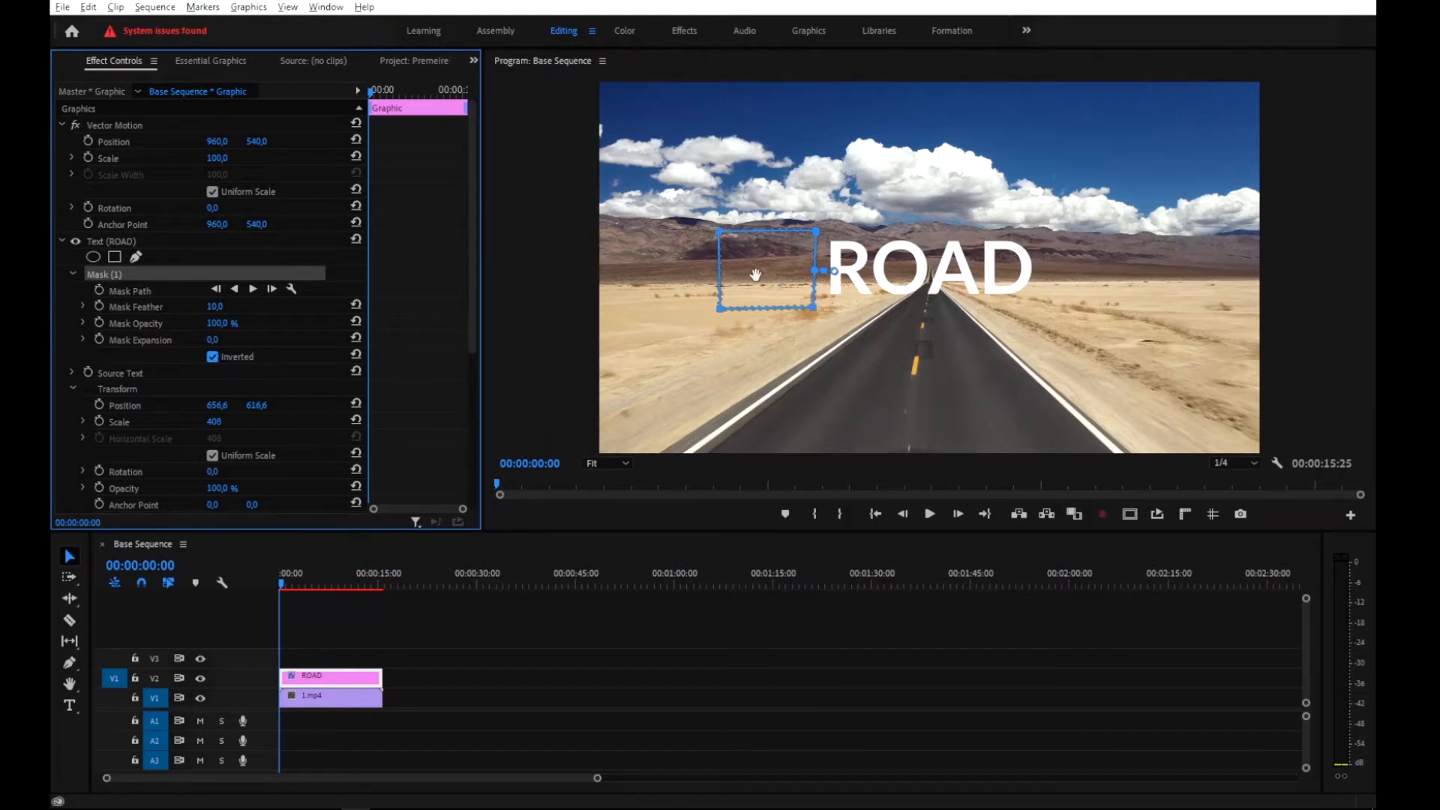
drag(763, 277, 801, 275)
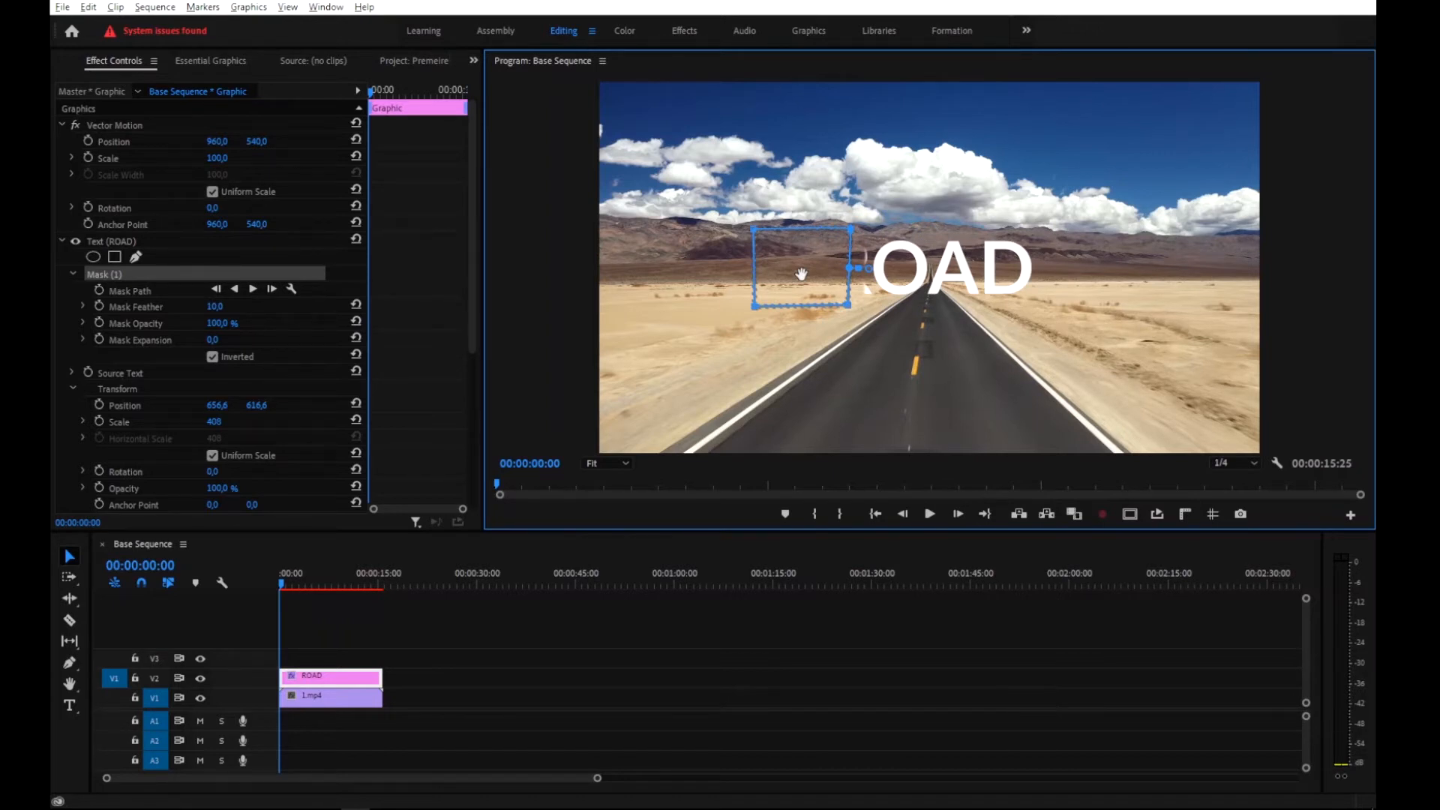
drag(801, 275, 773, 275)
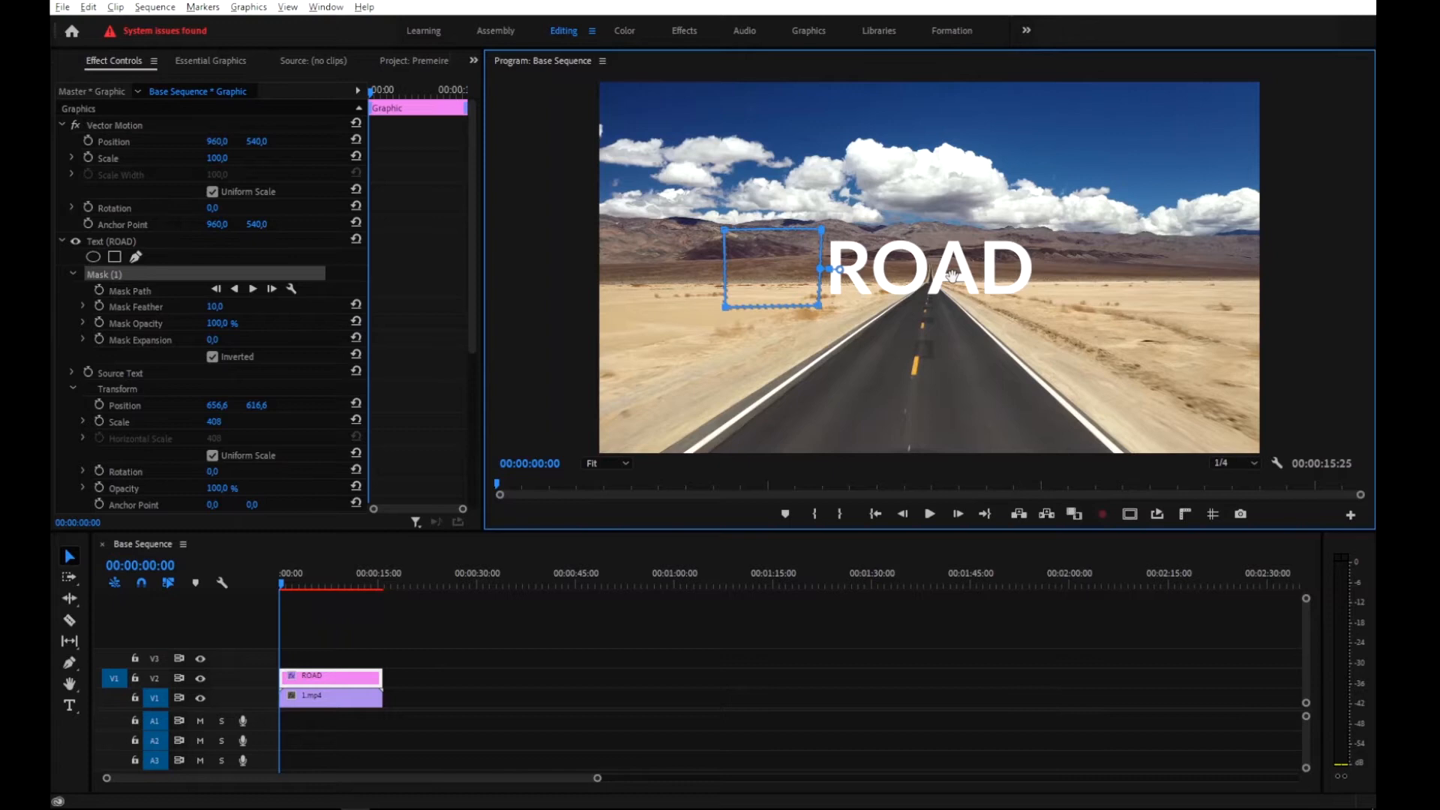
drag(953, 276, 950, 277)
click(200, 361)
click(212, 357)
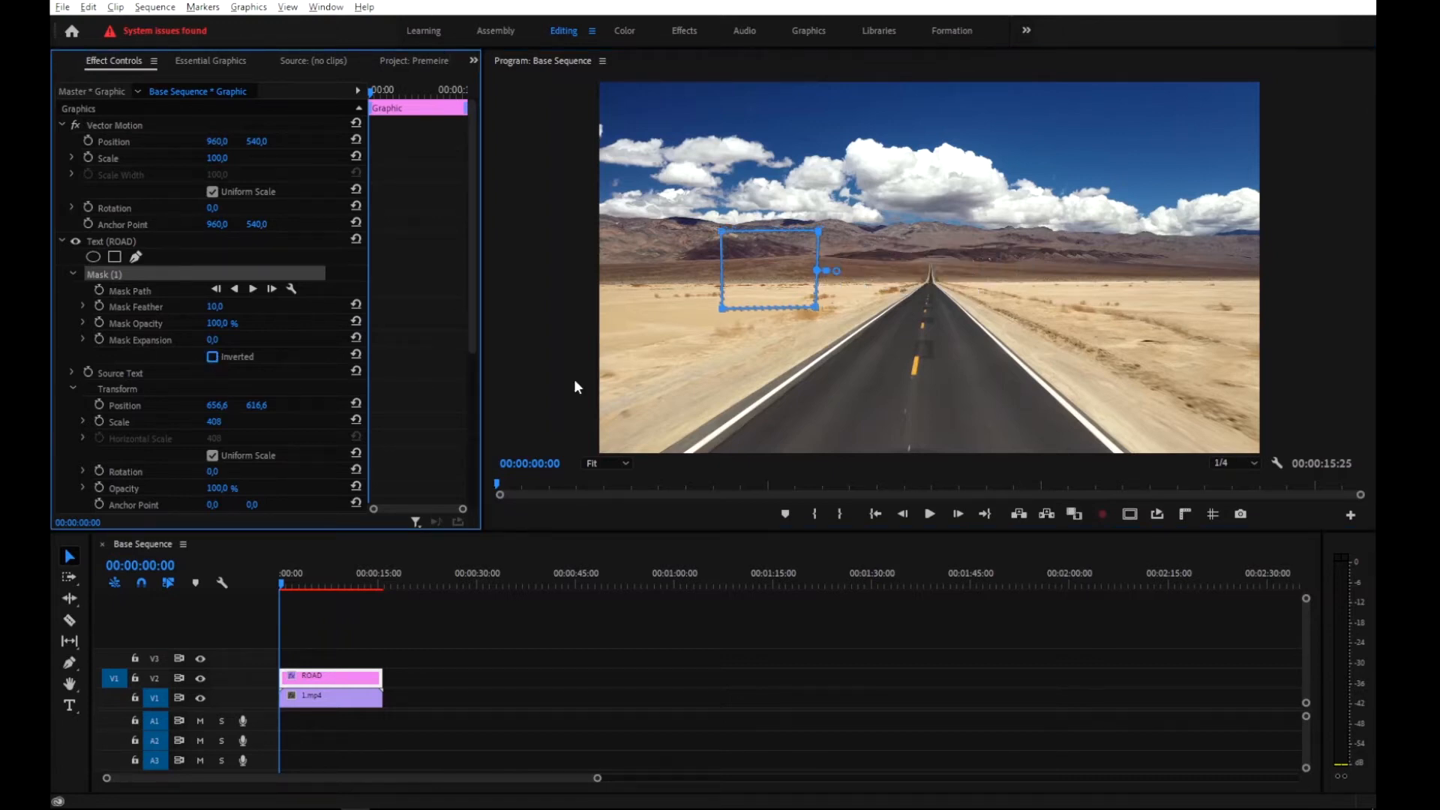
Nudge the mask beside the letter R and add a Mask Path keyframe at 00:00:00:00.
drag(771, 273, 775, 274)
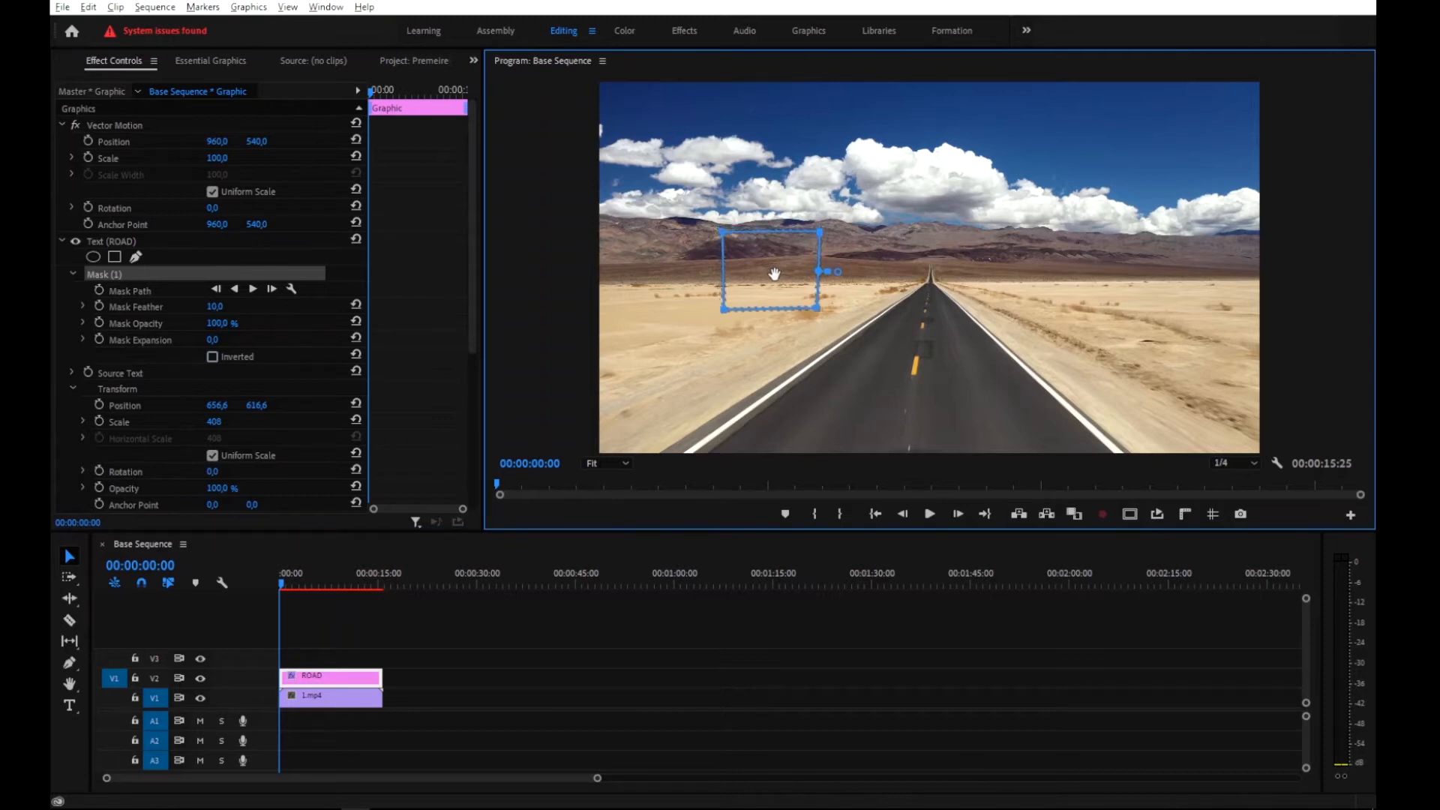
click(99, 291)
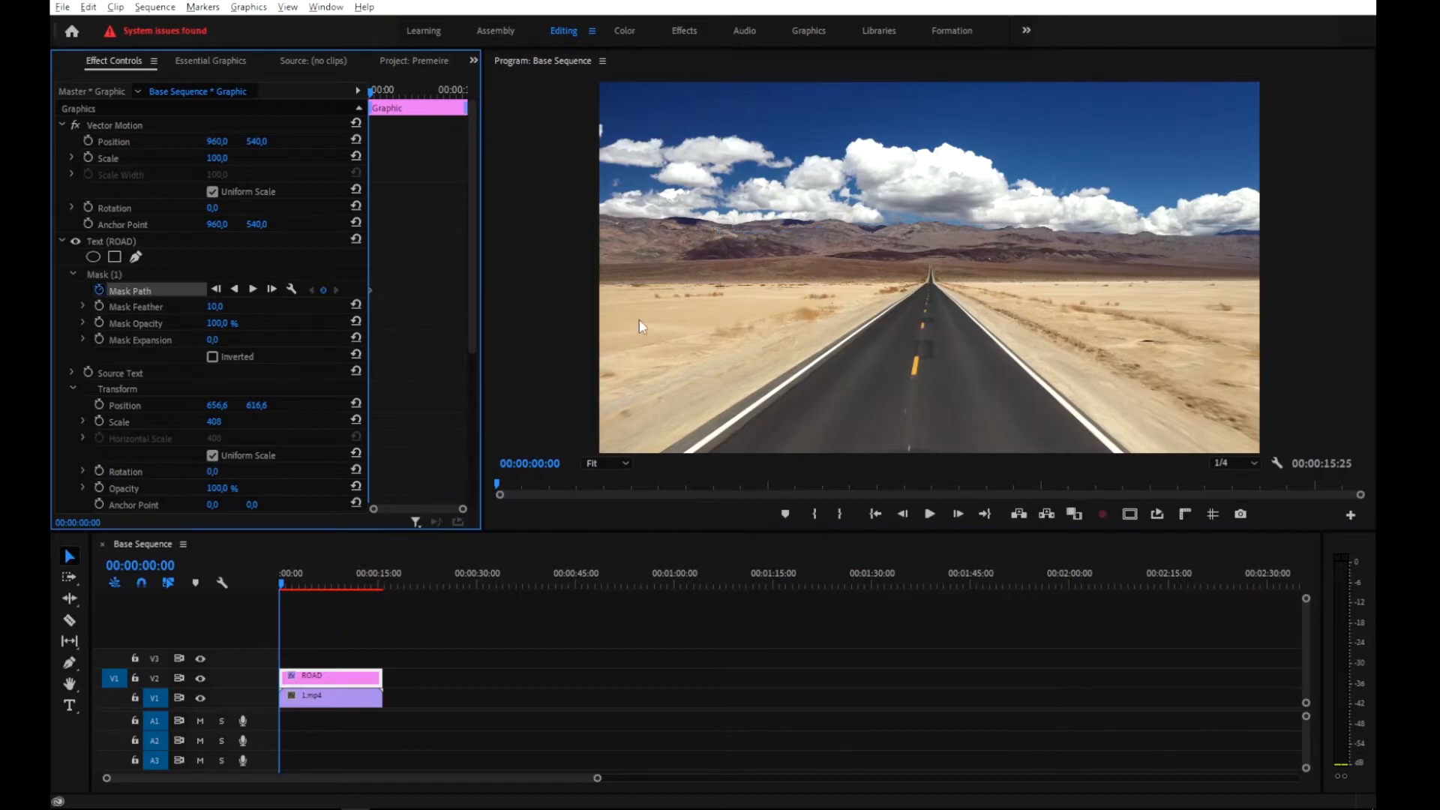
click(111, 276)
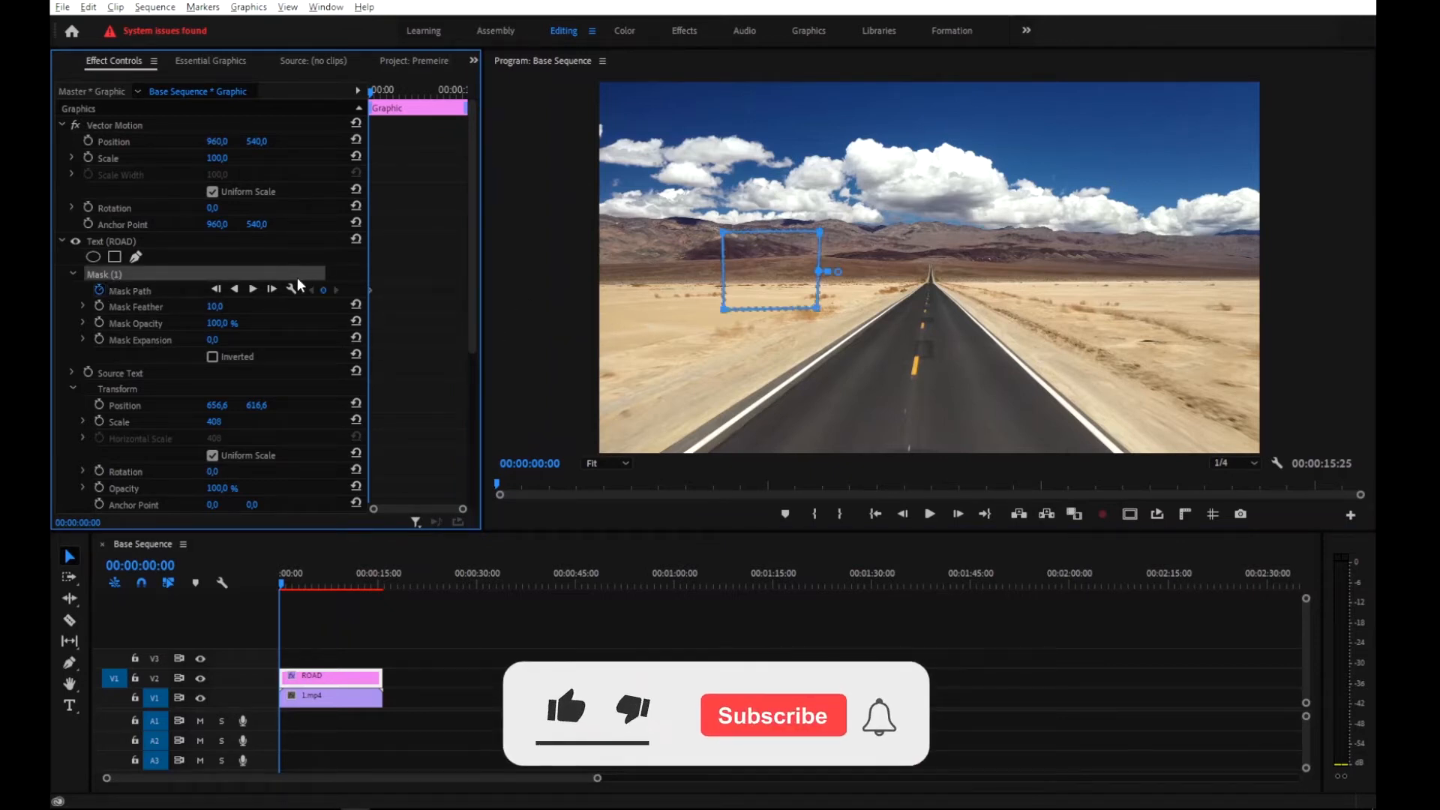
At 00:00:04:06, stretch the mask's edge past the letter D to cover the whole ROAD text, keyframing the Mask Path.
drag(286, 581, 308, 580)
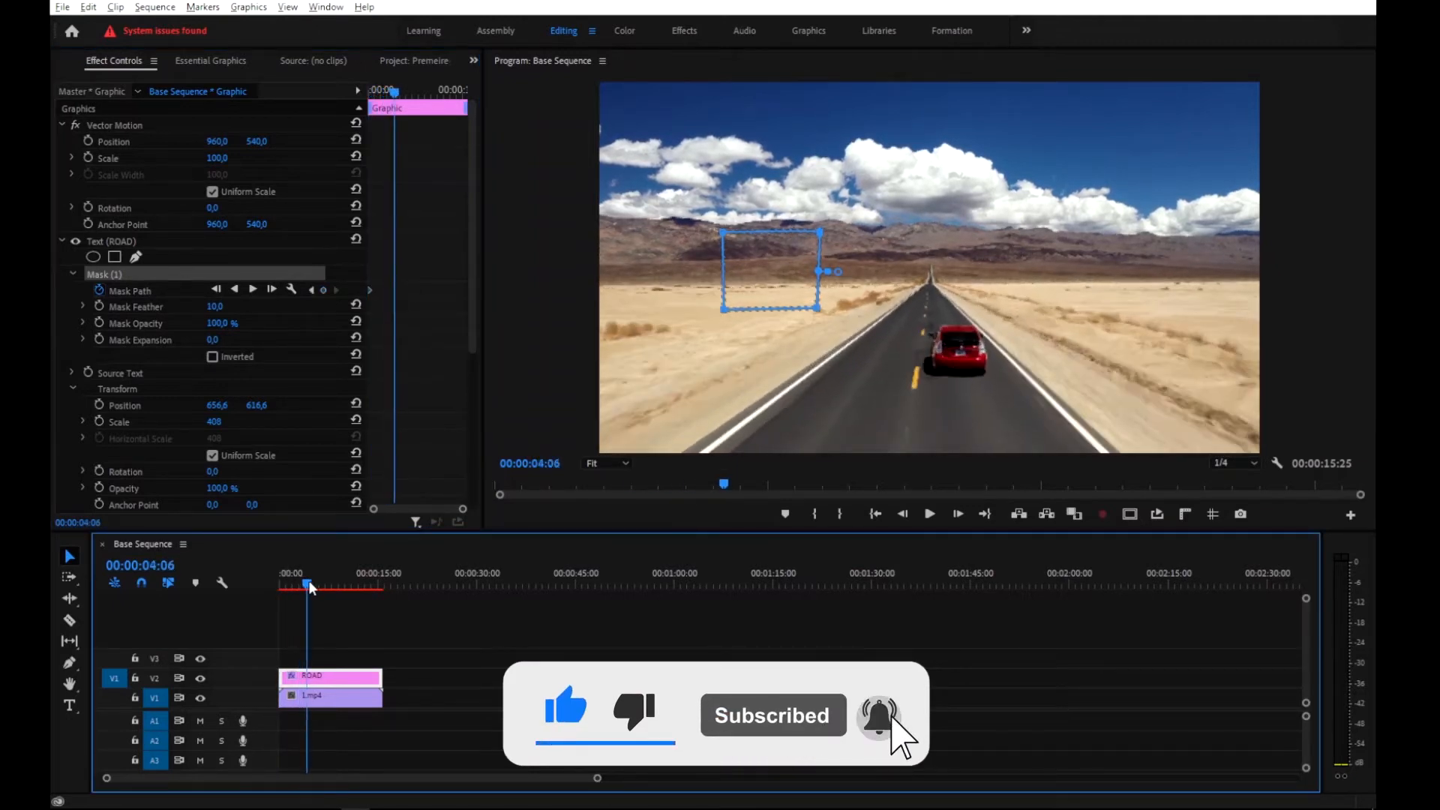
click(130, 289)
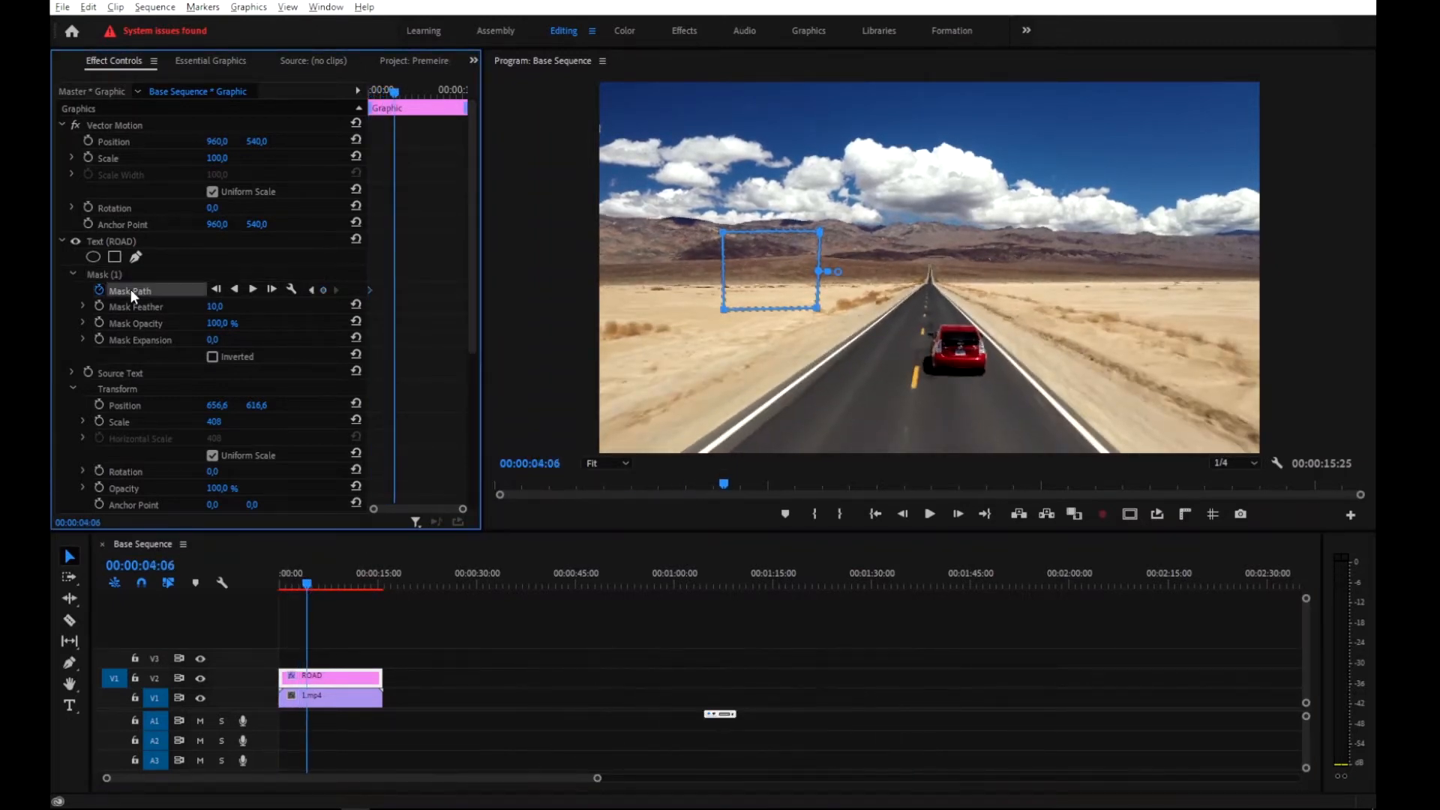
drag(838, 219, 820, 248)
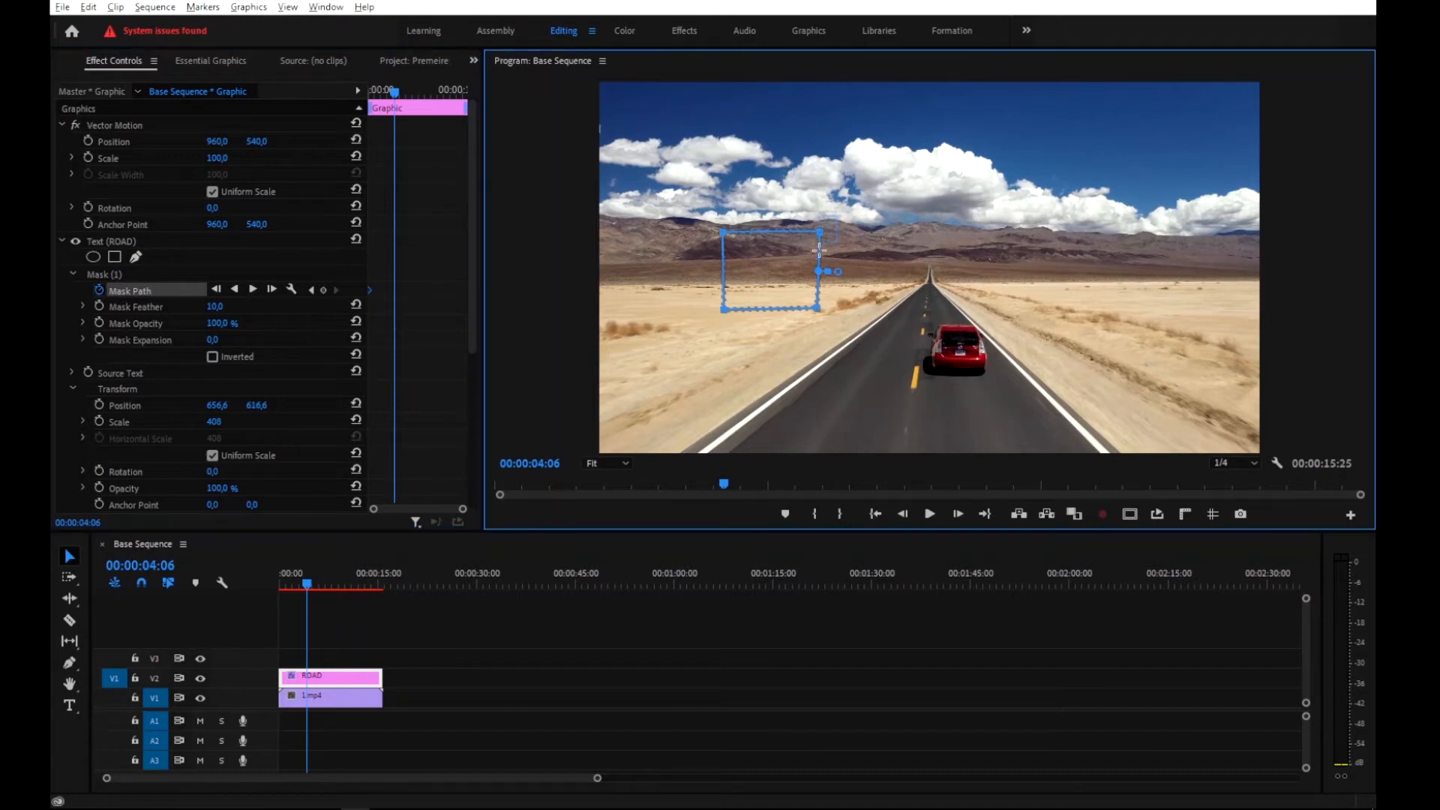
drag(808, 314, 812, 349)
drag(866, 234, 885, 233)
drag(830, 312, 895, 315)
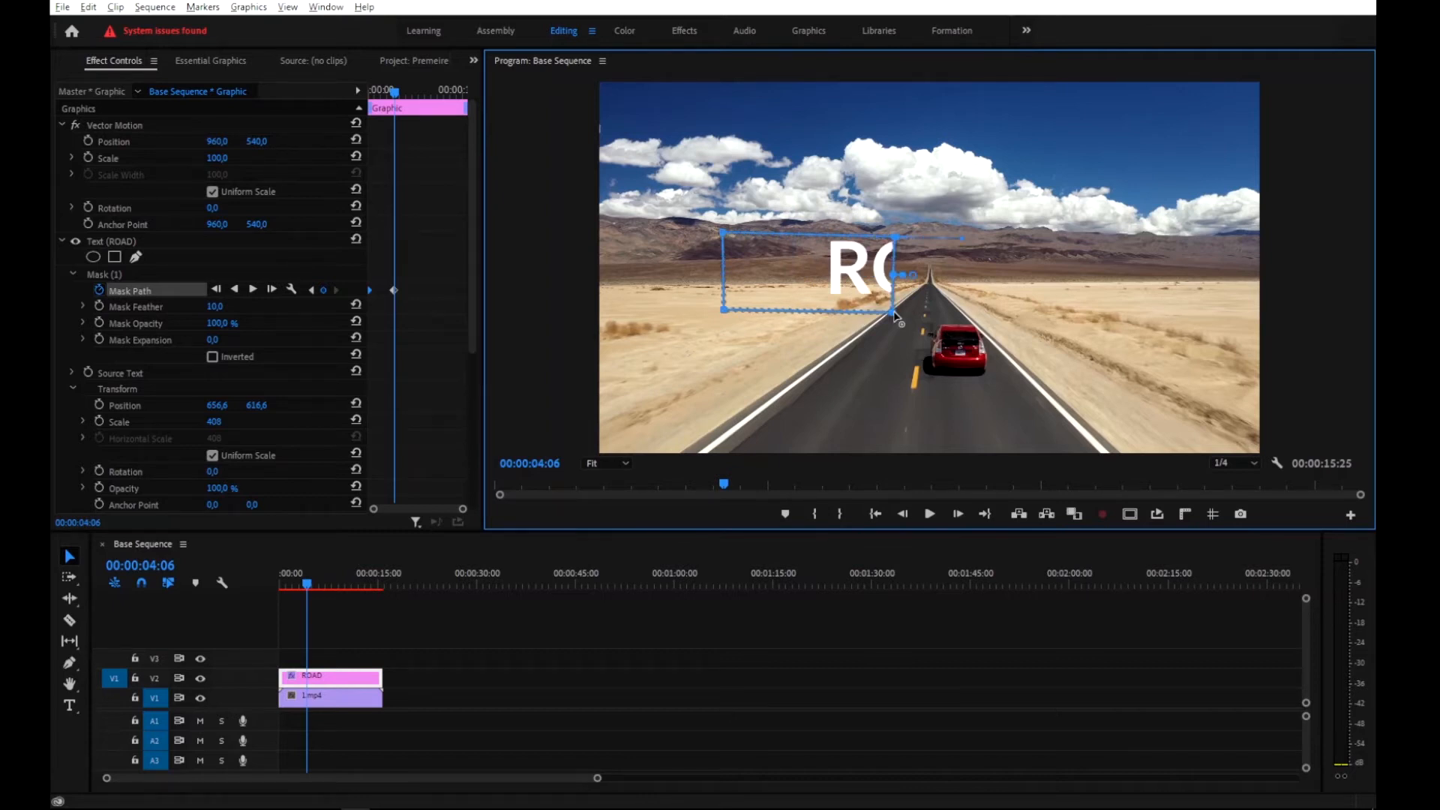
drag(895, 315, 1077, 304)
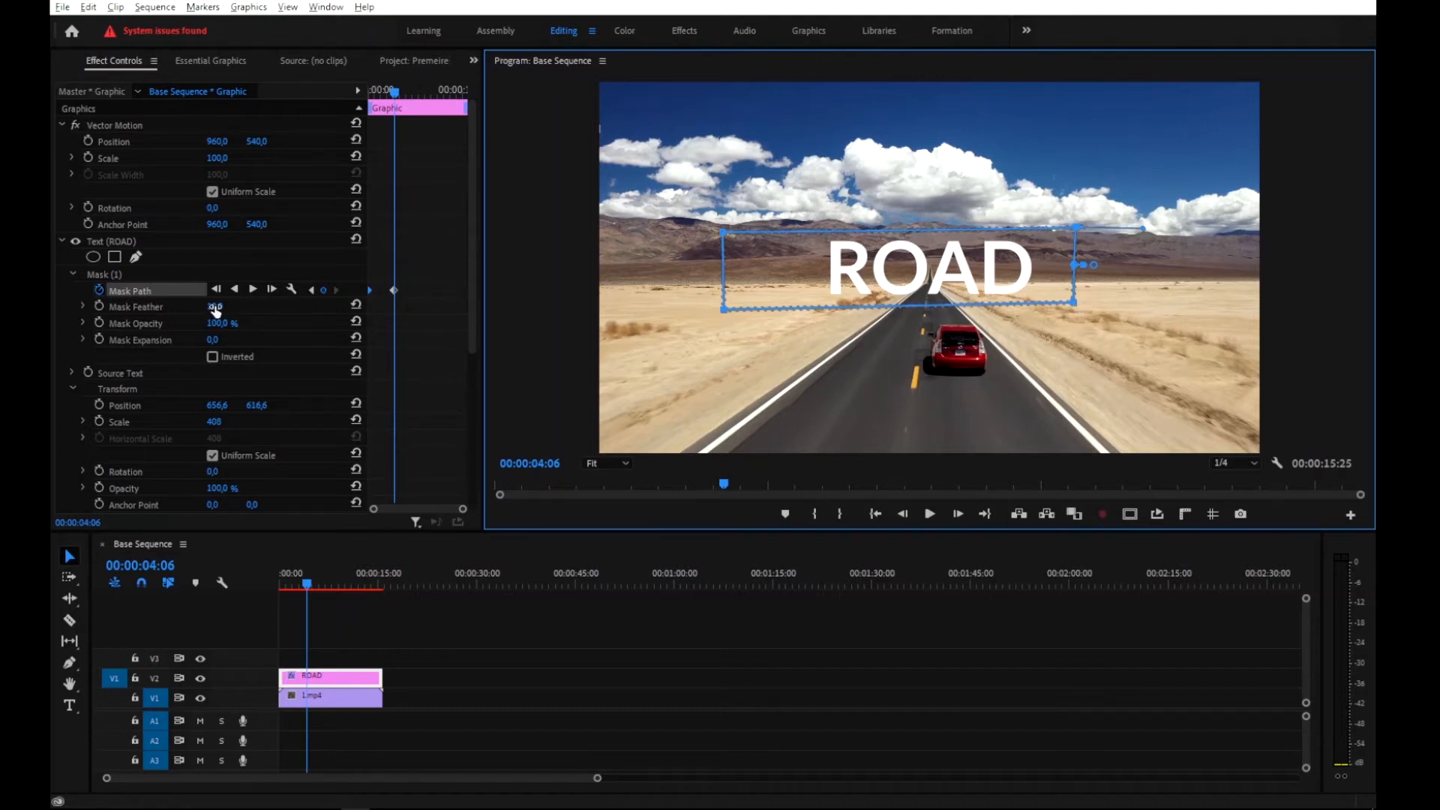
Play back the ROAD text reveal from the start of the sequence.
drag(395, 97, 345, 109)
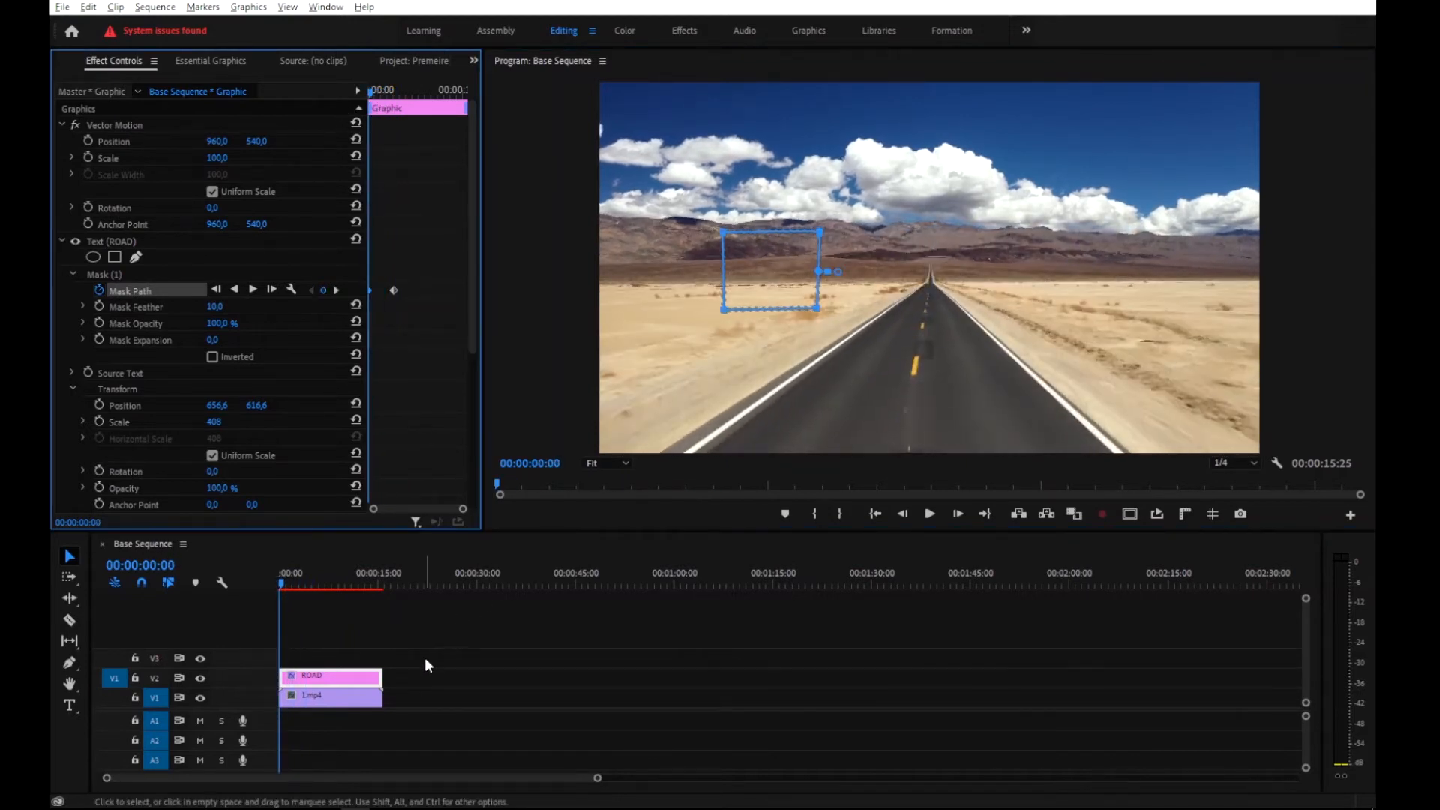
click(492, 657)
key(space)
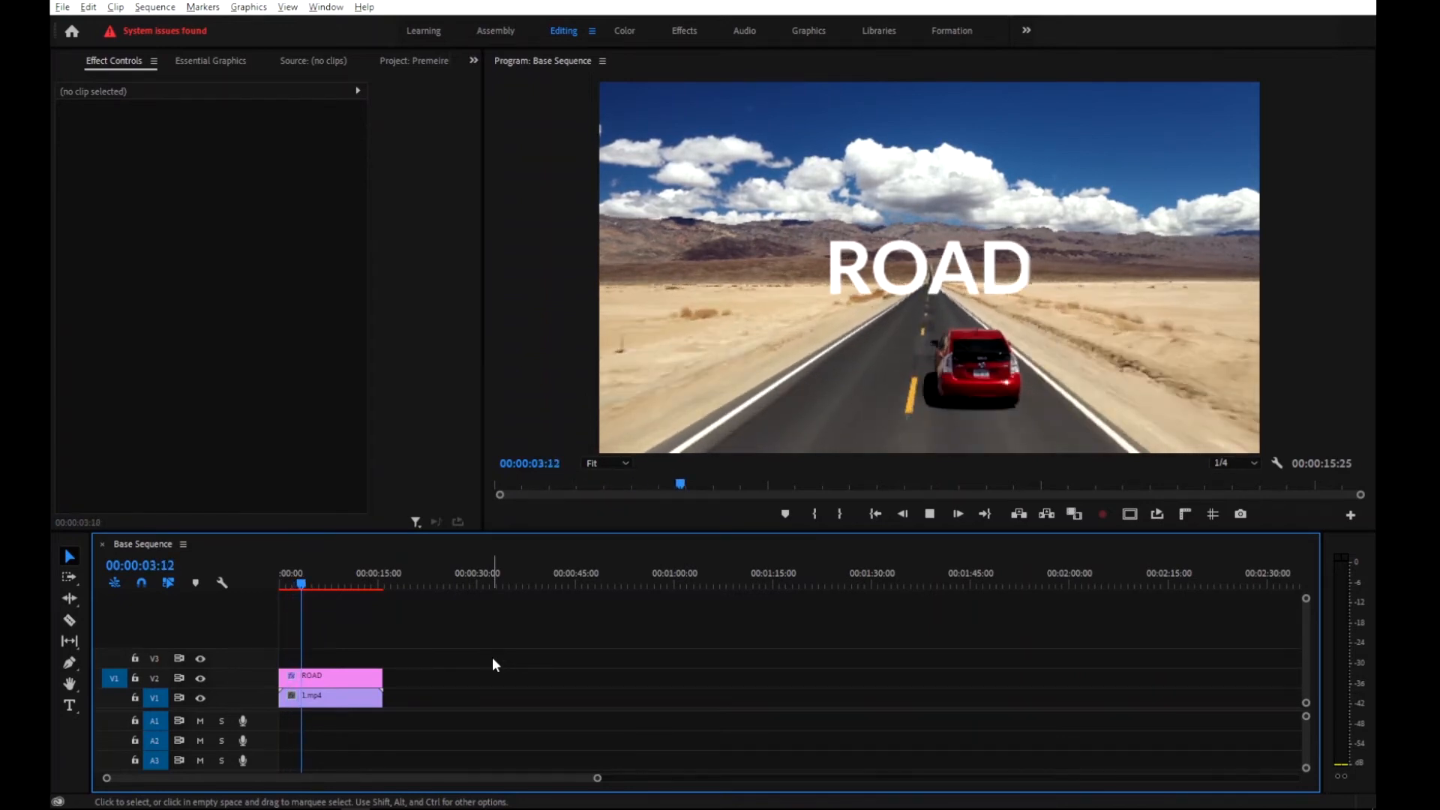
key(space)
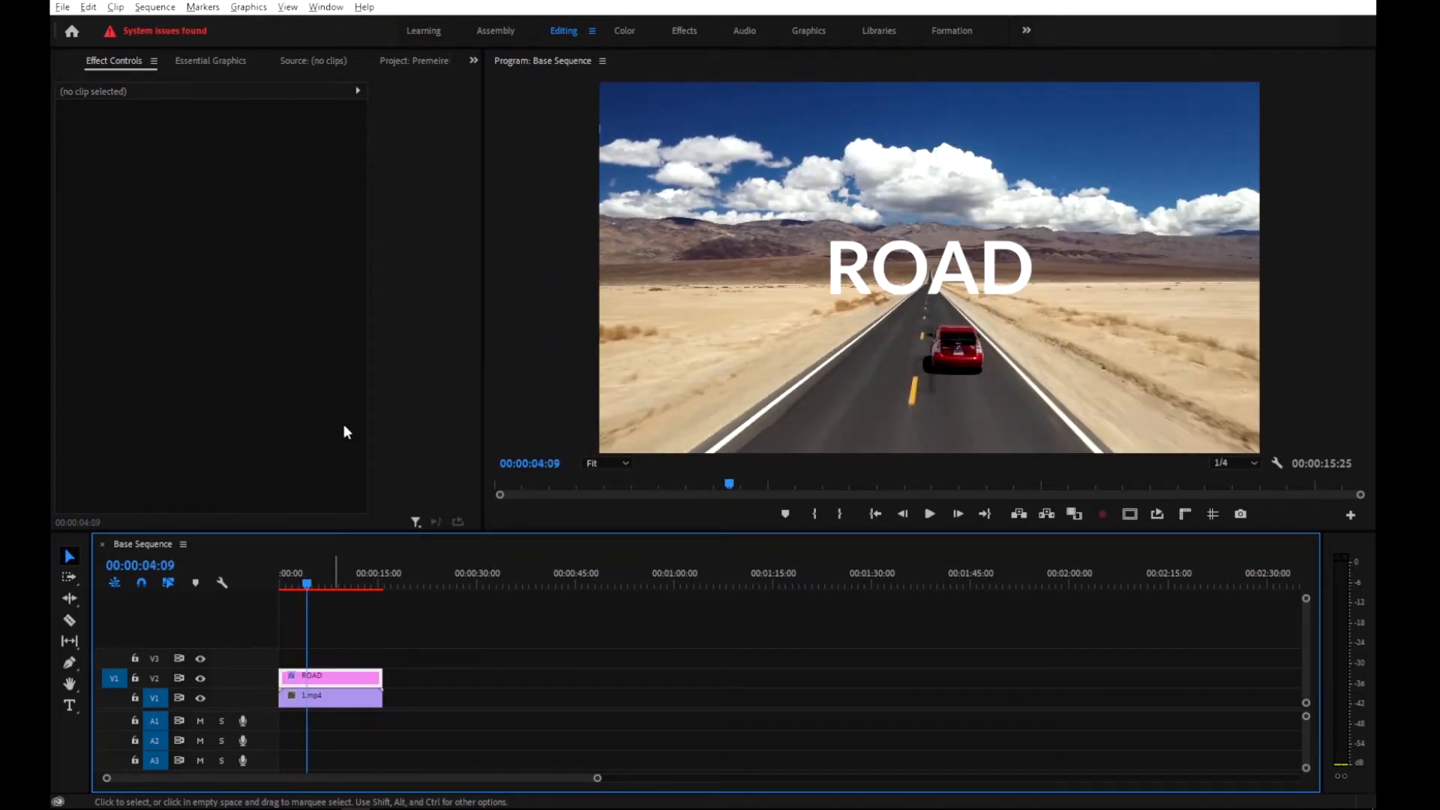
Set the Mask Feather of the ROAD text's mask to 33.
click(215, 306)
text(23)
key(Return)
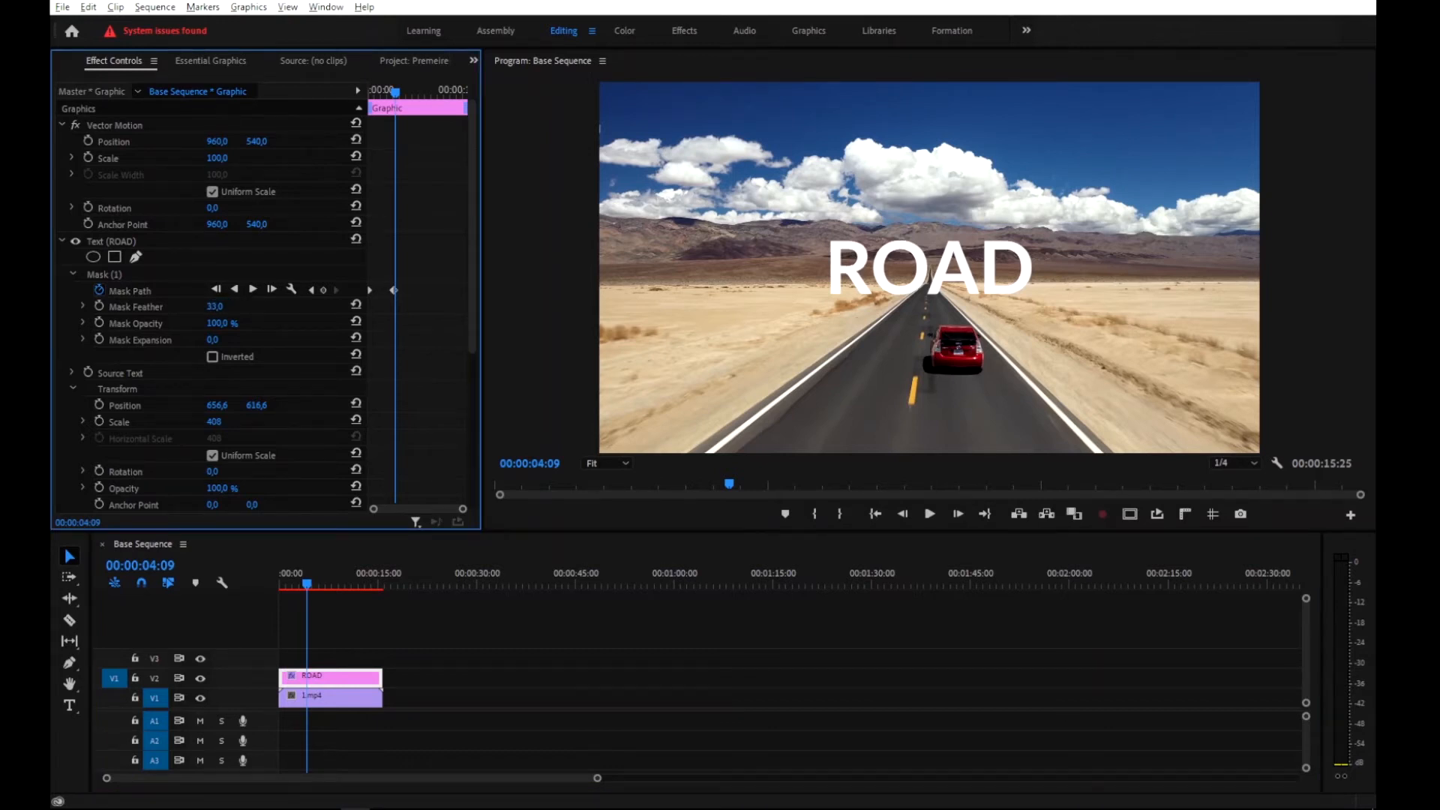
Set the ROAD text's Mask Feather to 40 and play the reveal from the start of the sequence.
click(226, 305)
text(40)
key(Return)
drag(304, 580, 267, 587)
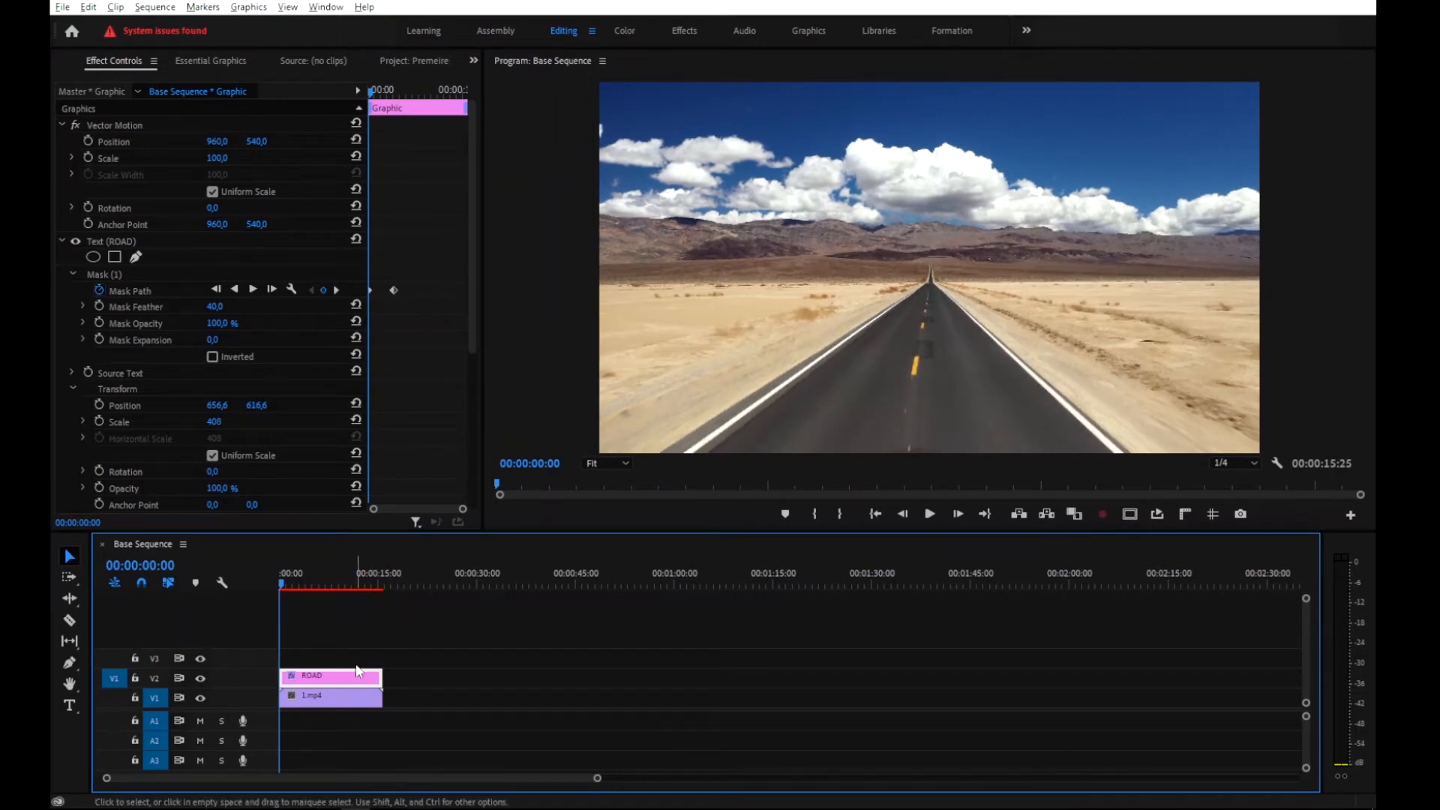
key(space)
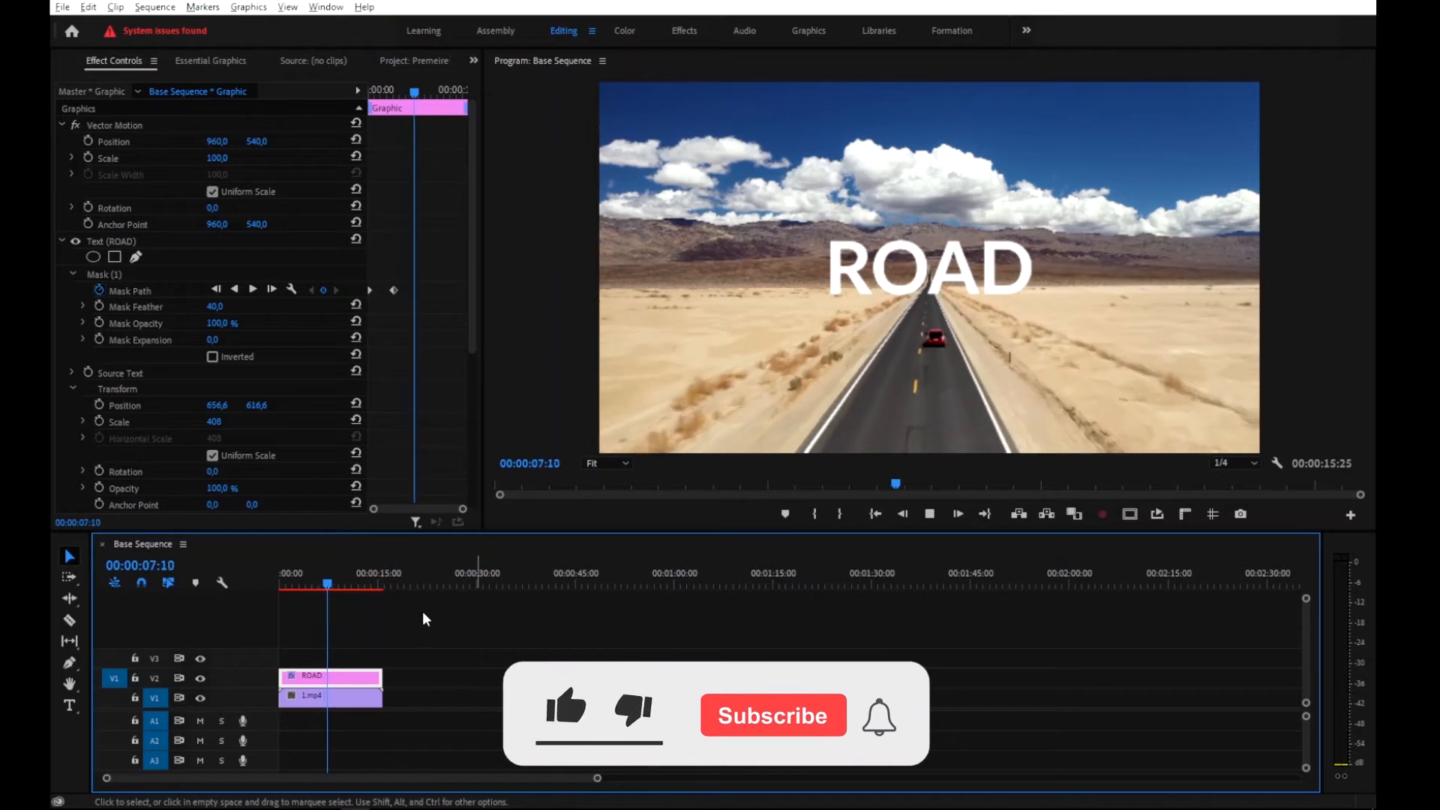
Try animating the ROAD graphic's Vector Motion Scale with keyframes at 00:00:00:00 and 00:00:13:13.
drag(316, 586, 260, 587)
click(89, 158)
drag(372, 91, 455, 110)
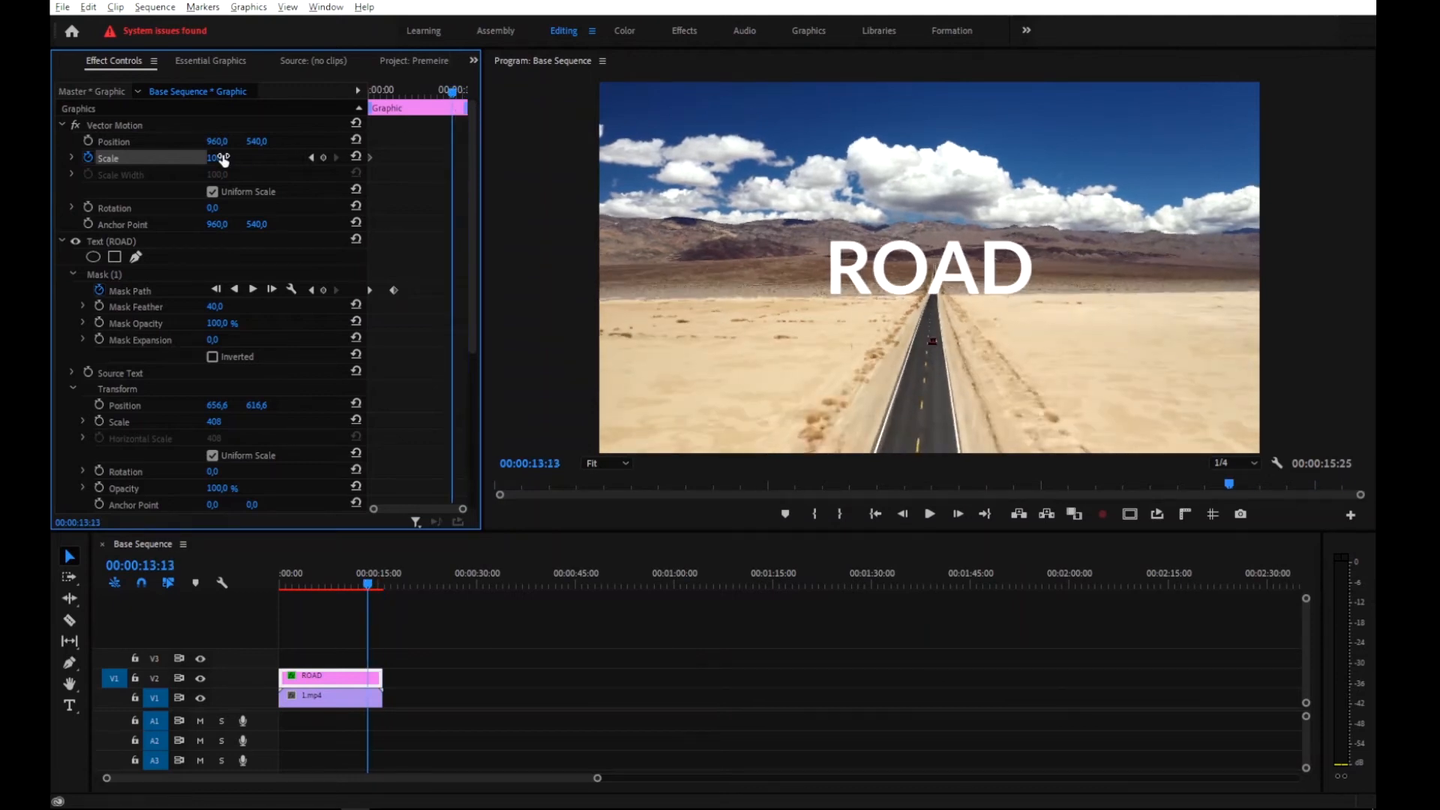
drag(217, 159, 223, 158)
click(330, 678)
key(Home)
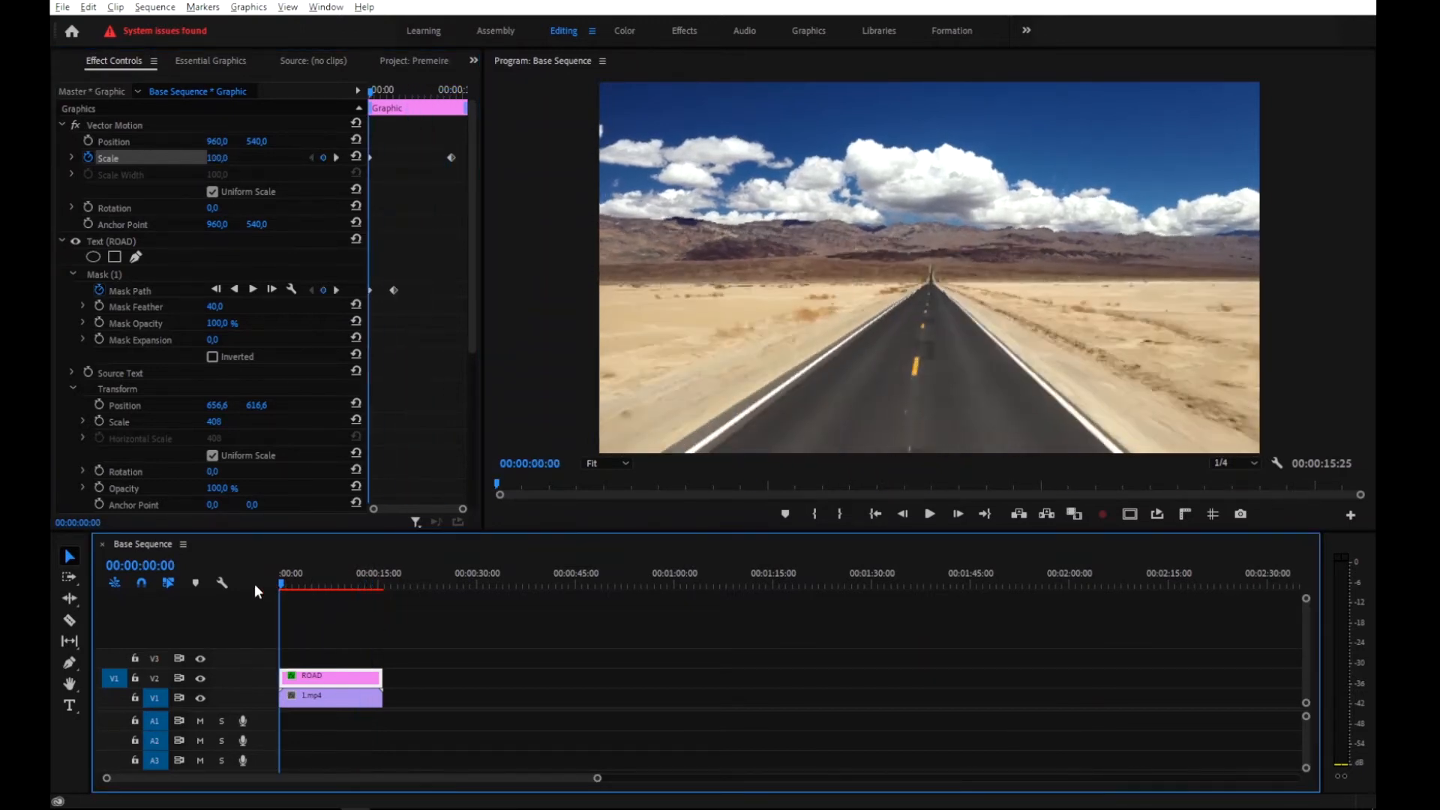
Preview the Vector Motion scaling of the ROAD graphic and try a Scale of 201.3 at 00:00:02:14.
drag(279, 582, 341, 583)
key(Home)
click(60, 240)
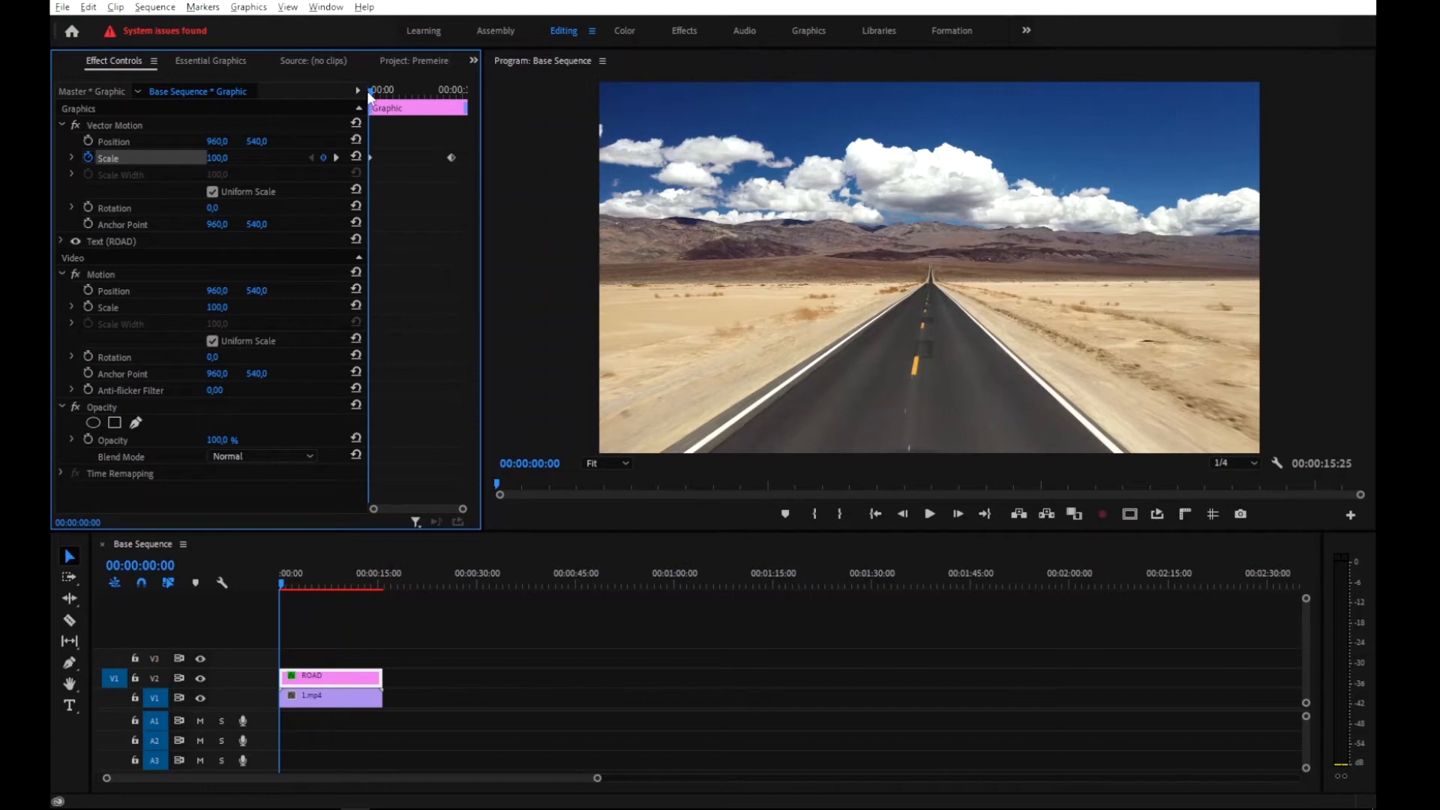
key(space)
key(space)
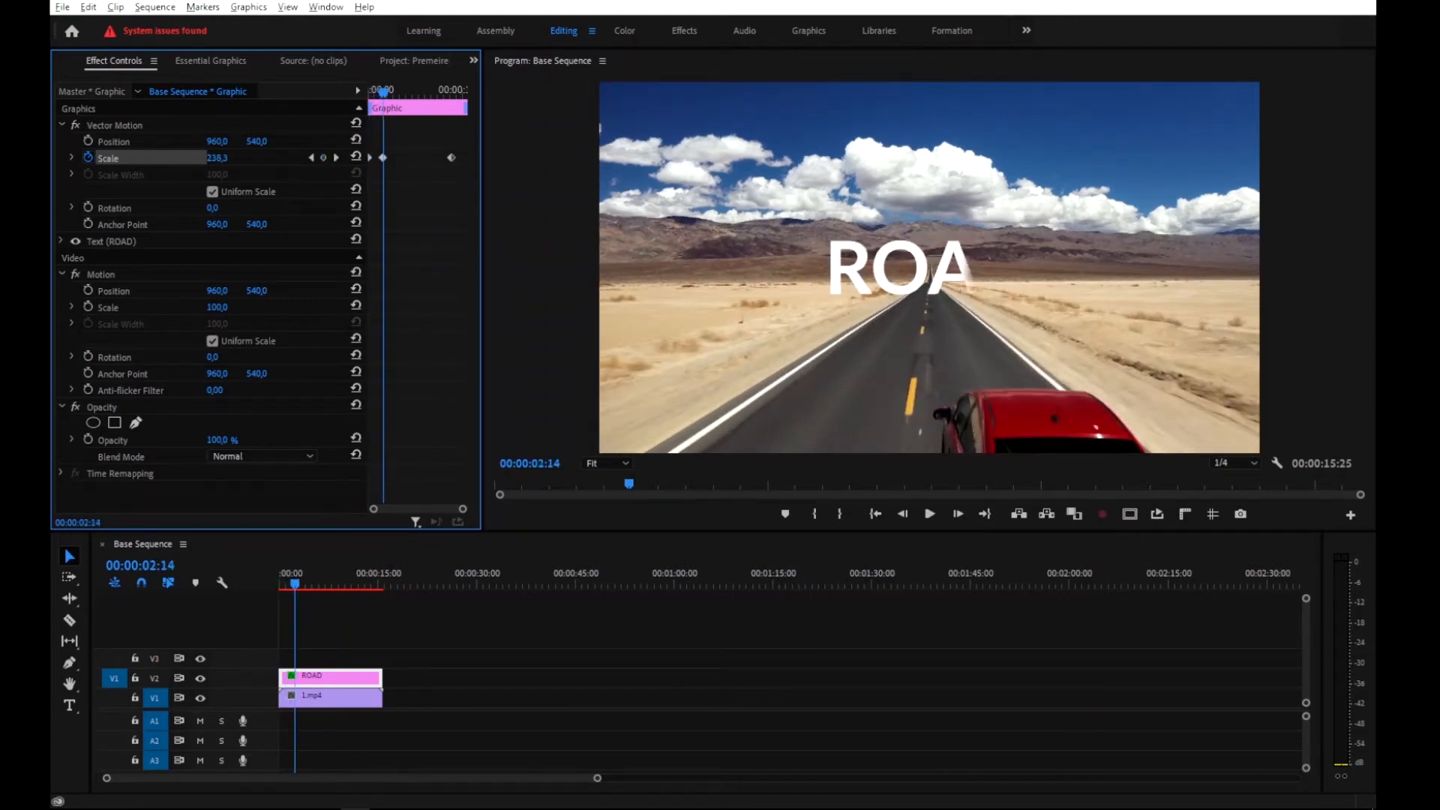
click(330, 678)
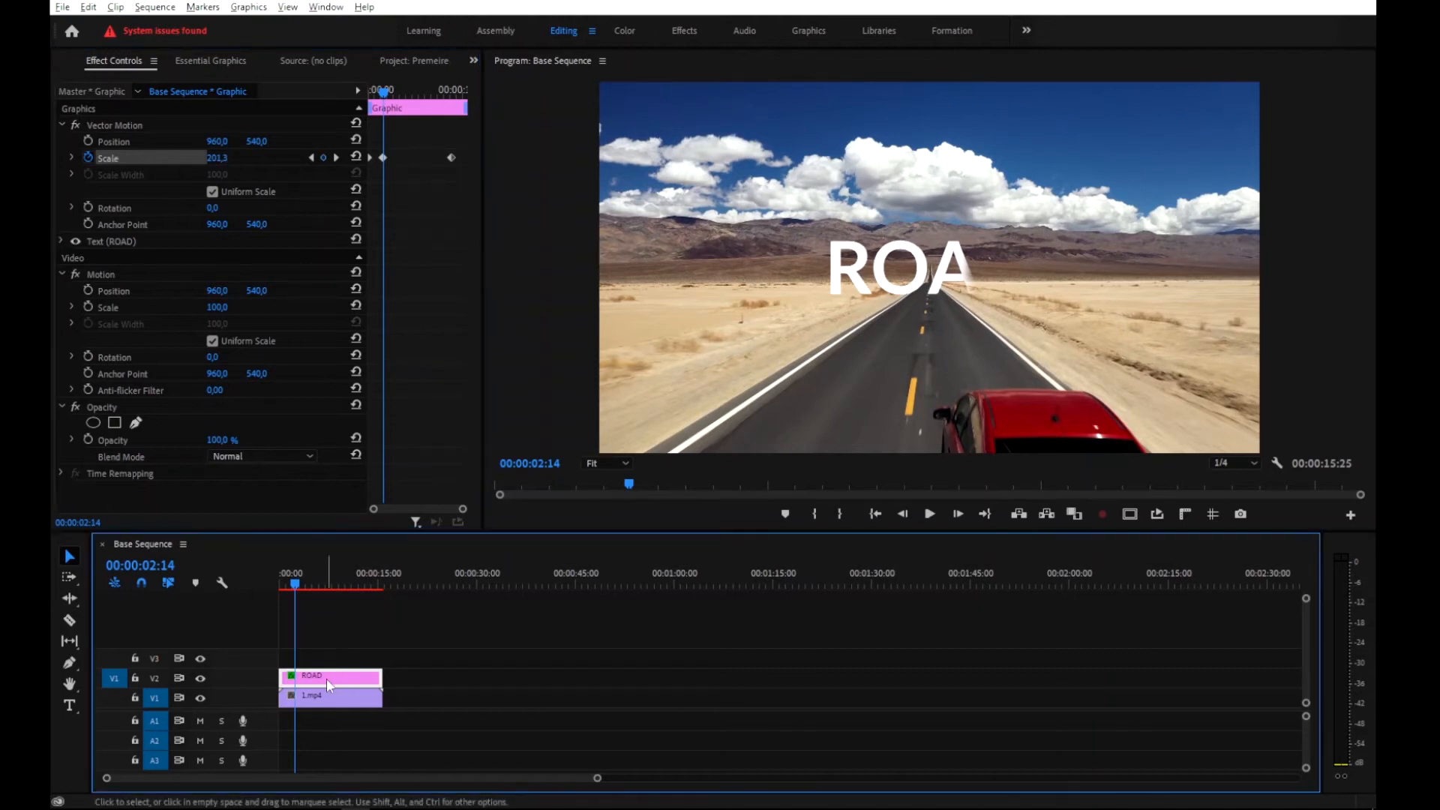
click(546, 690)
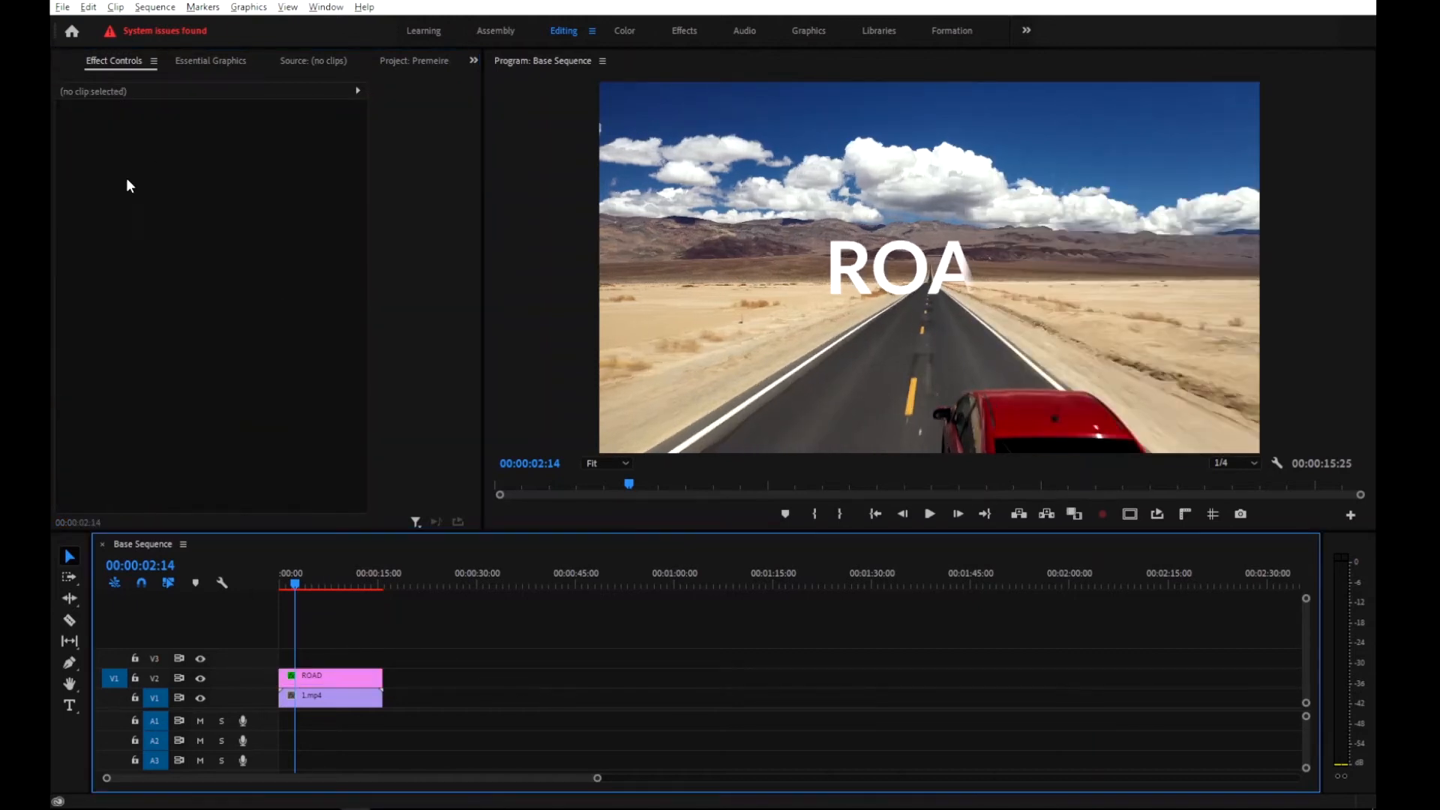
click(340, 677)
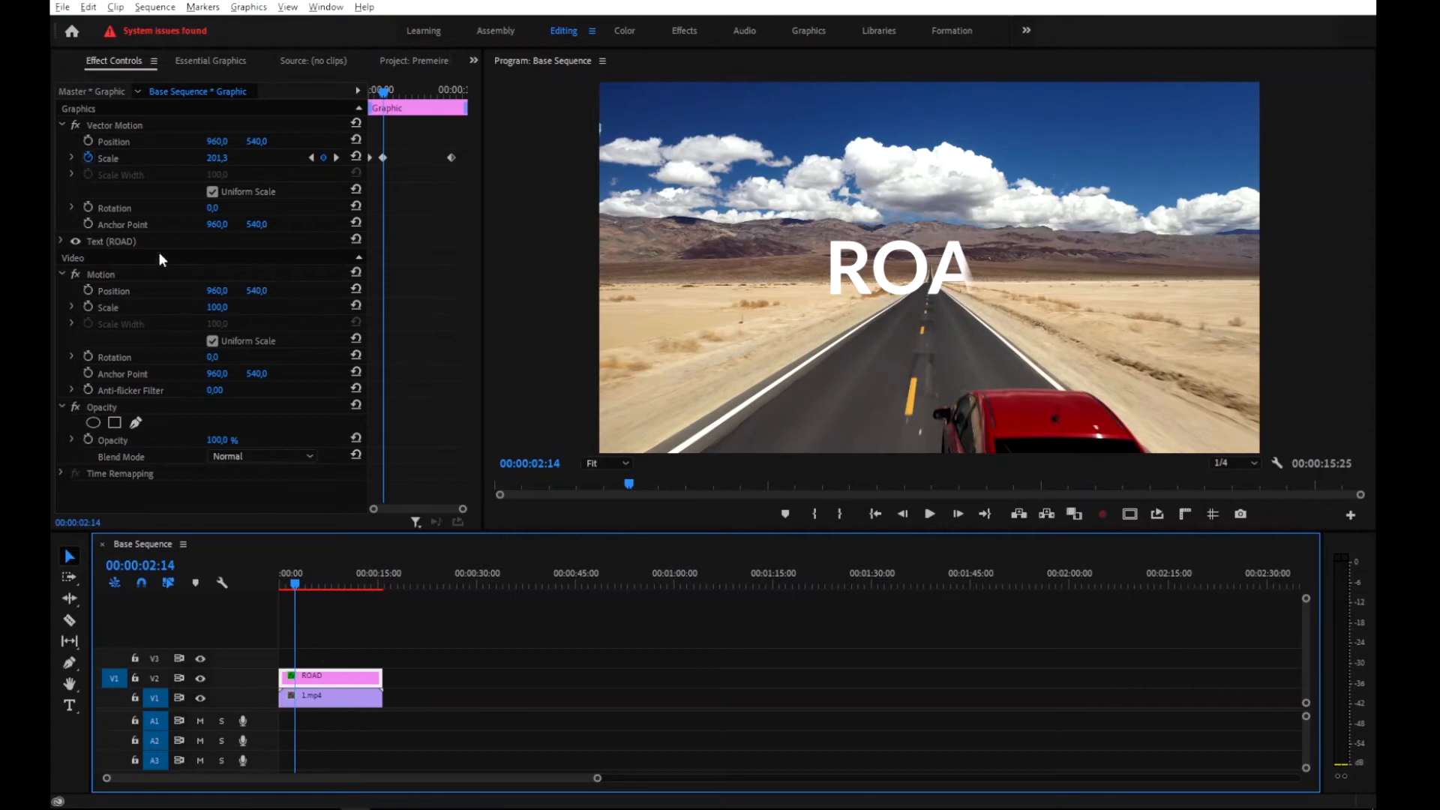
Remove all Vector Motion Scale keyframes from the ROAD graphic and reset its Scale to 100.
click(88, 158)
key(Return)
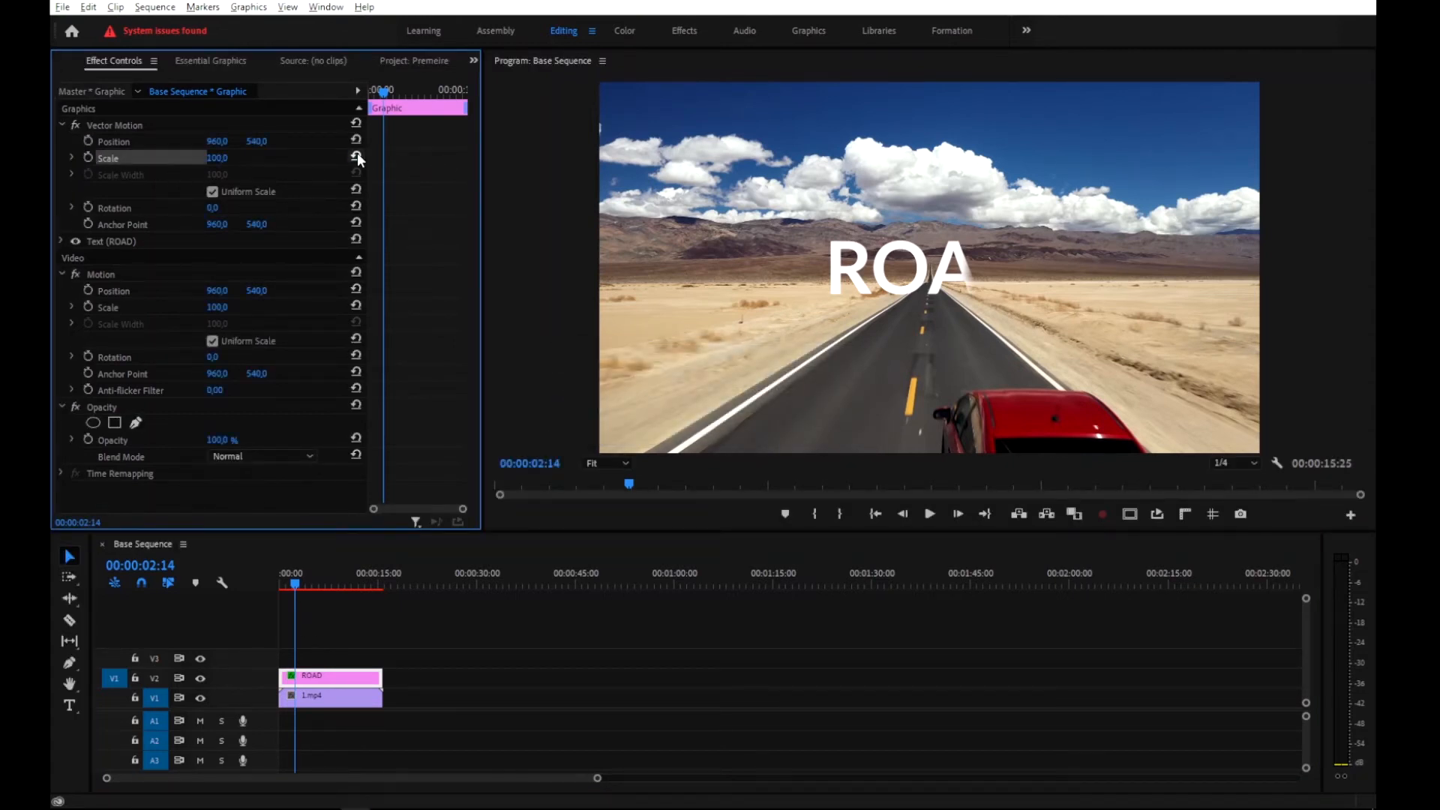
click(357, 156)
Try enlarging the ROAD text's Transform Scale to 497, then undo that change.
click(320, 676)
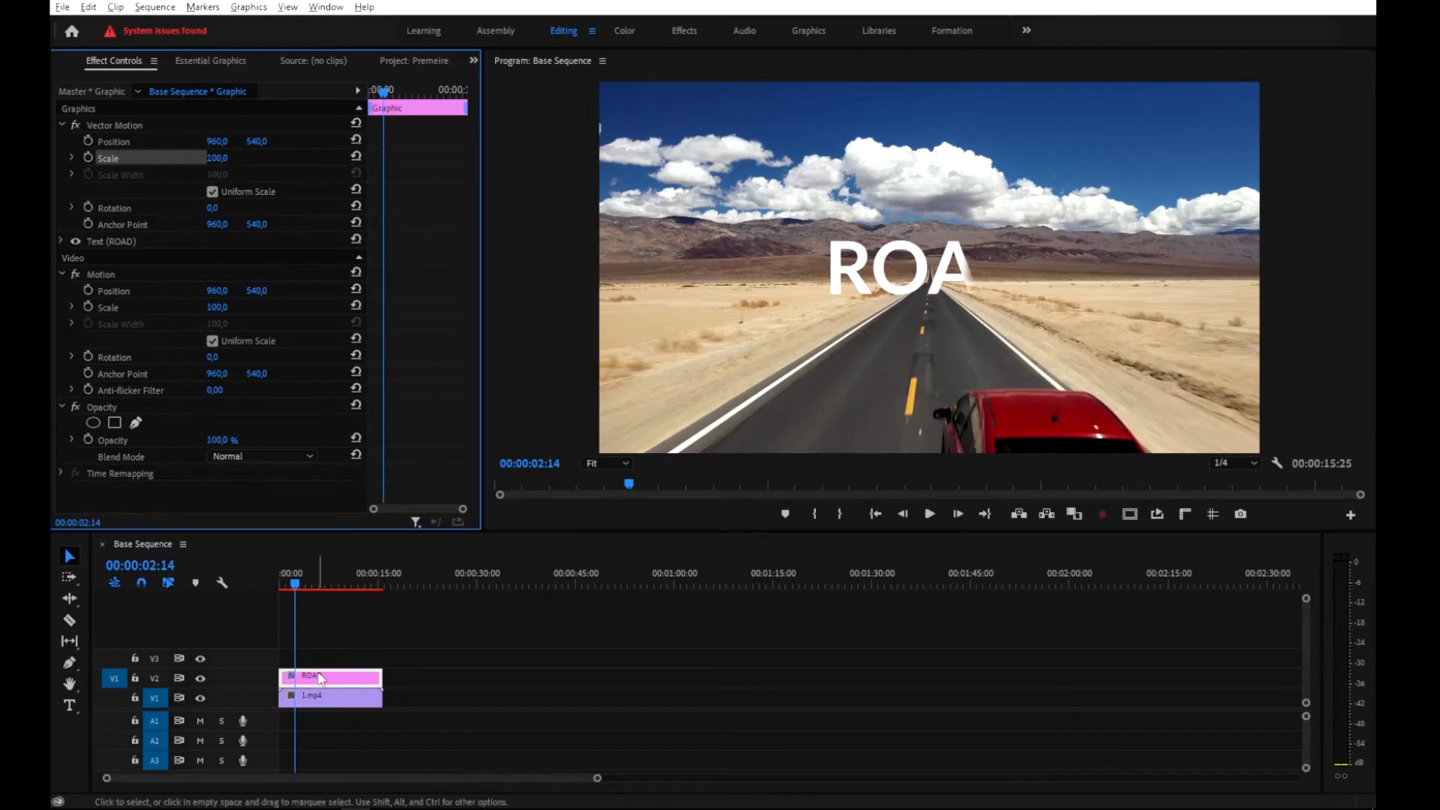
click(60, 241)
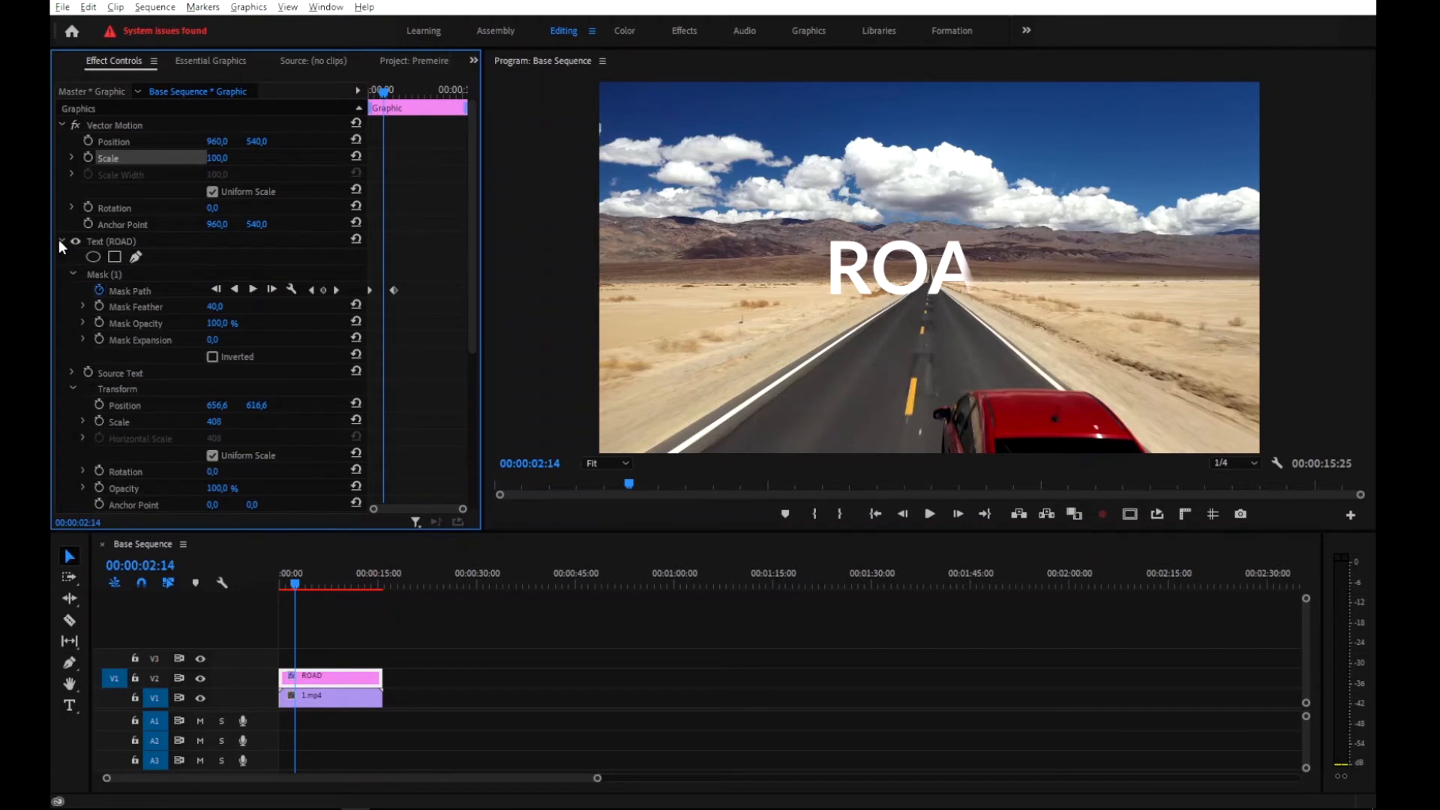
scroll(406, 446, down, 2)
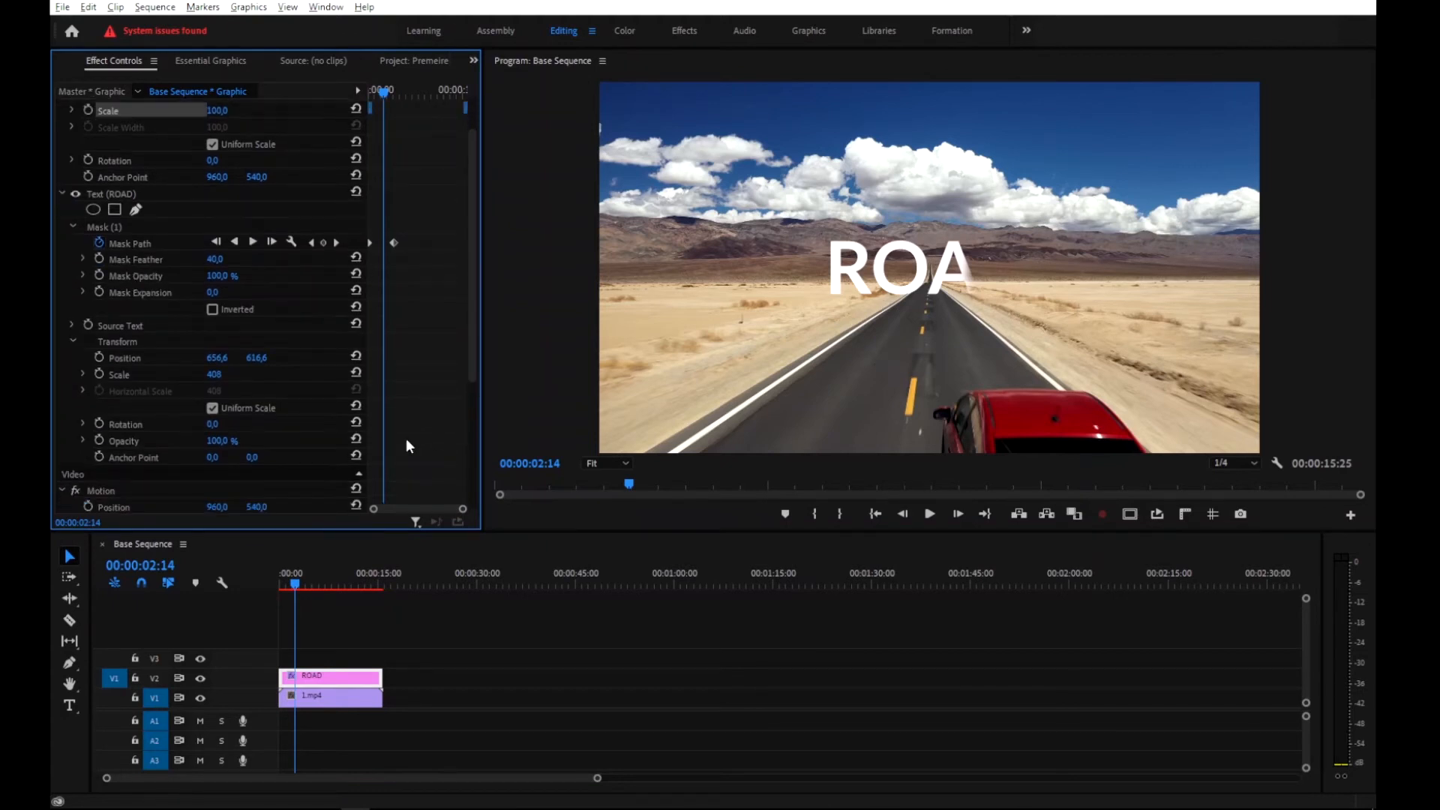
scroll(407, 447, down, 1)
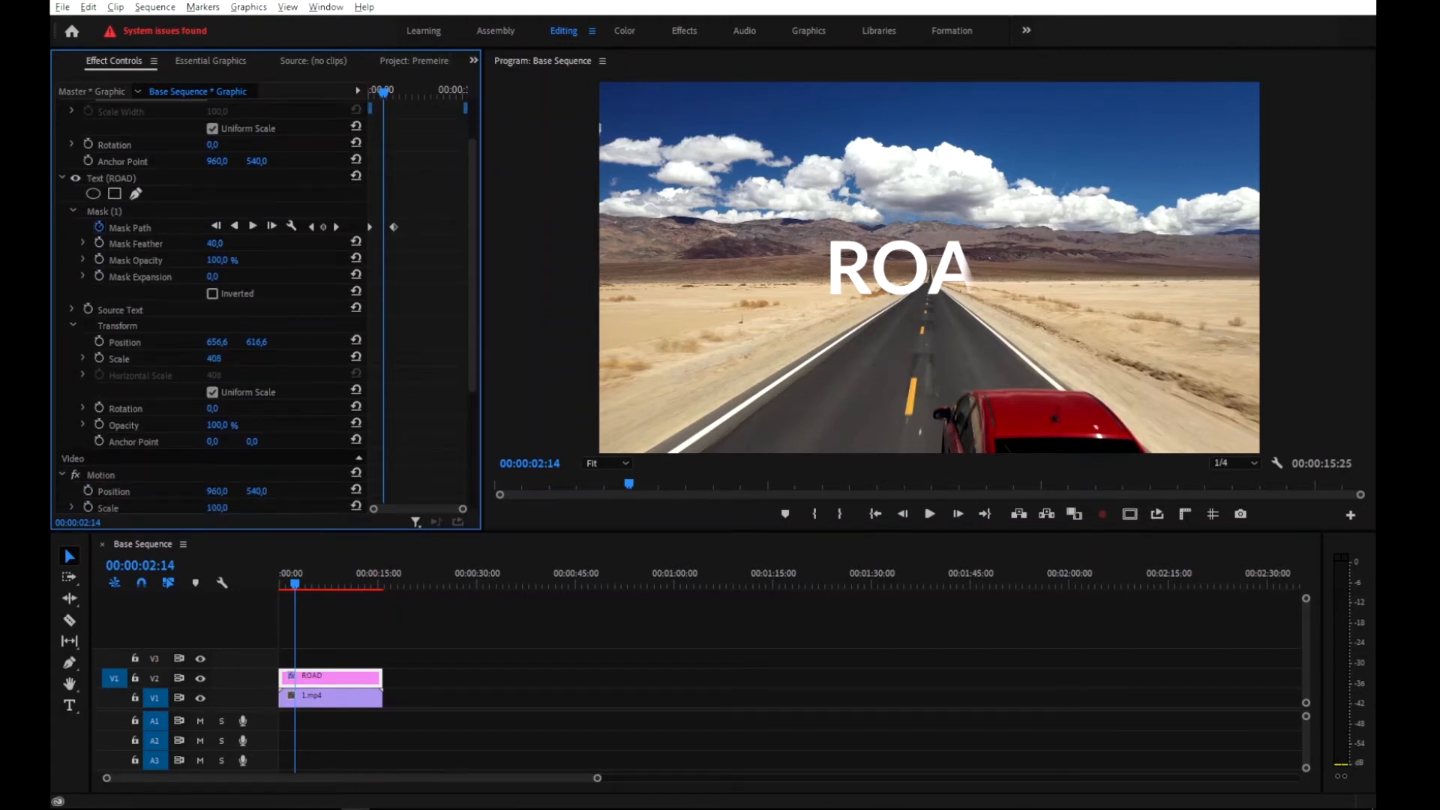
drag(214, 358, 276, 359)
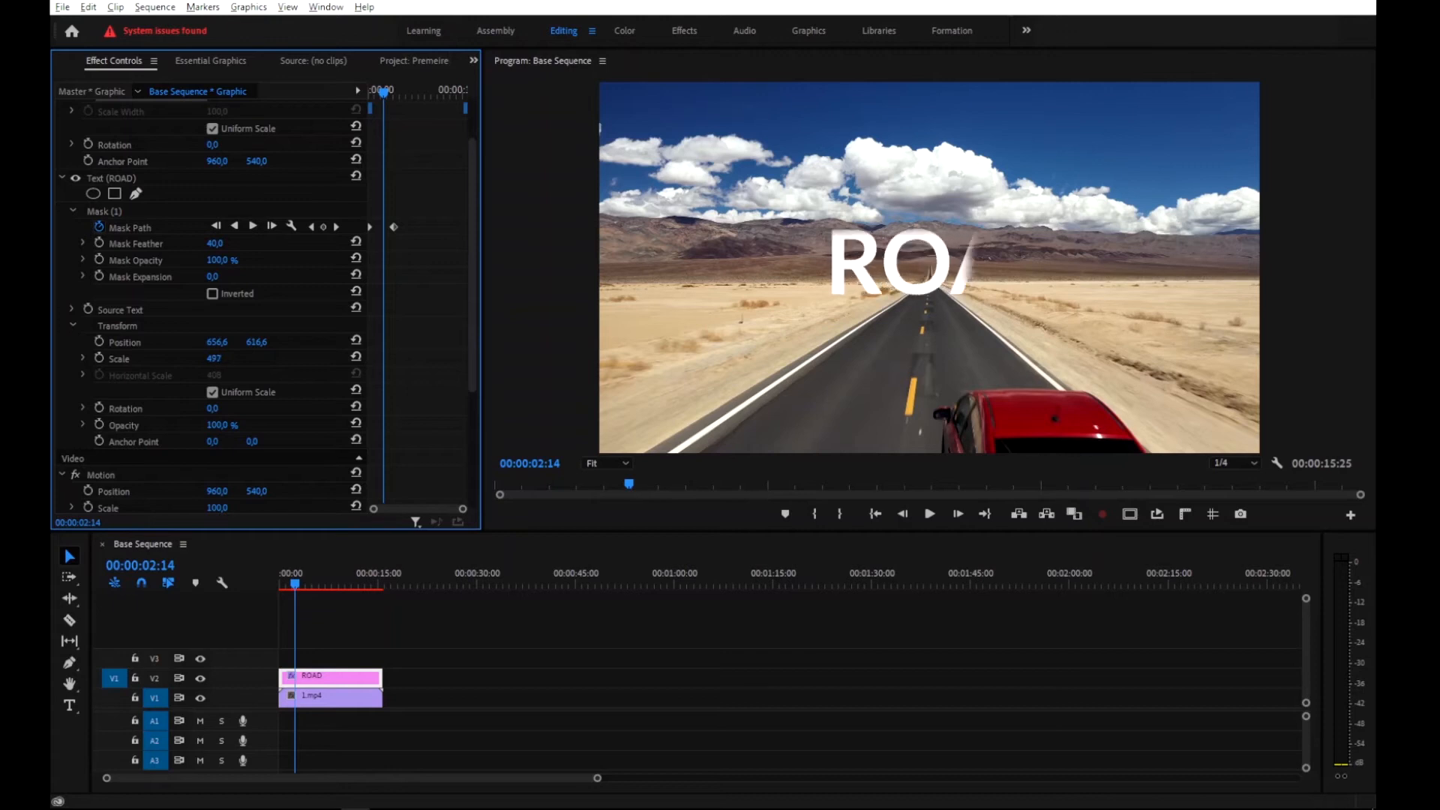
key(ctrl+z)
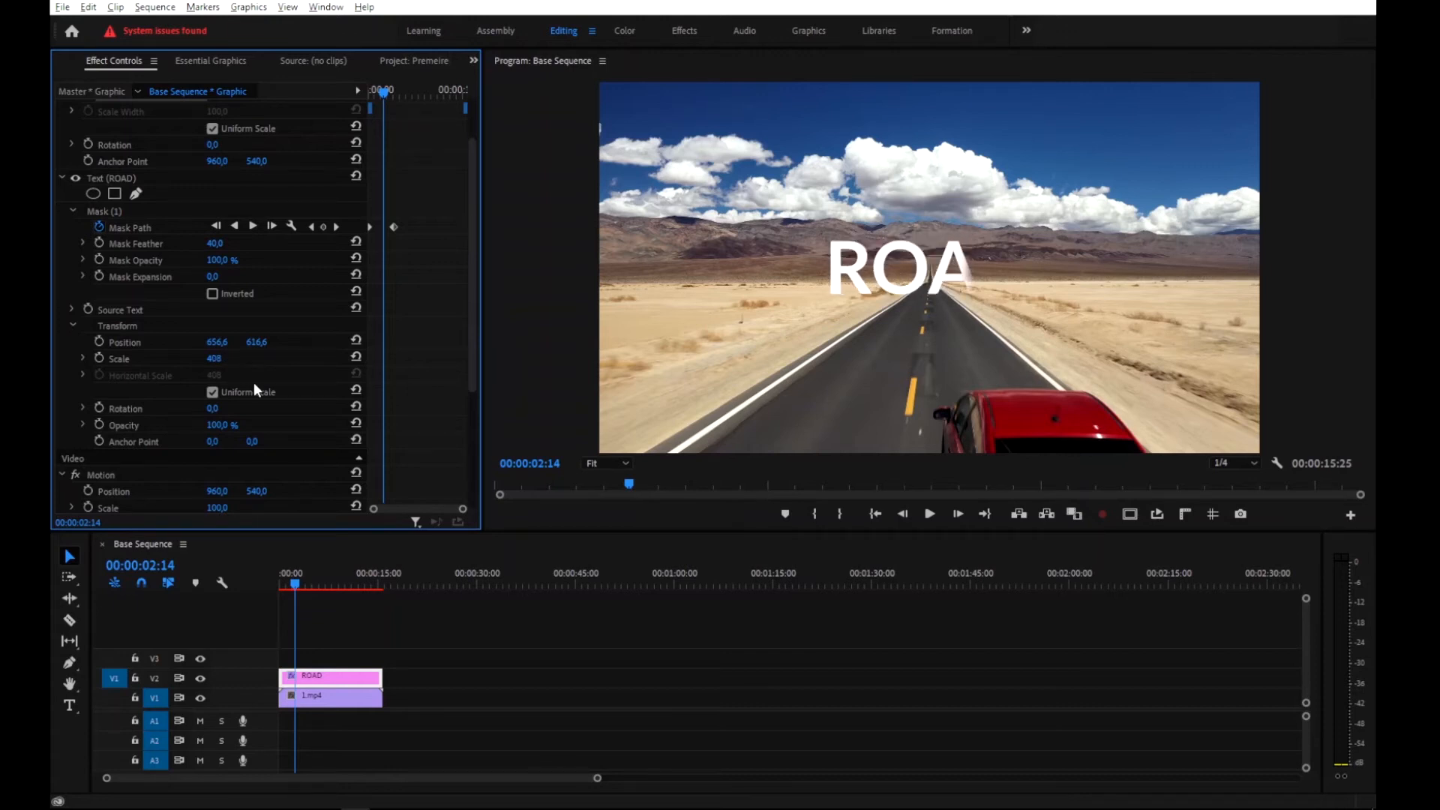
At 00:00:00:00, make the ROAD text's mask taller by extending its lower edge downward and its upper edge upward.
drag(295, 587, 270, 578)
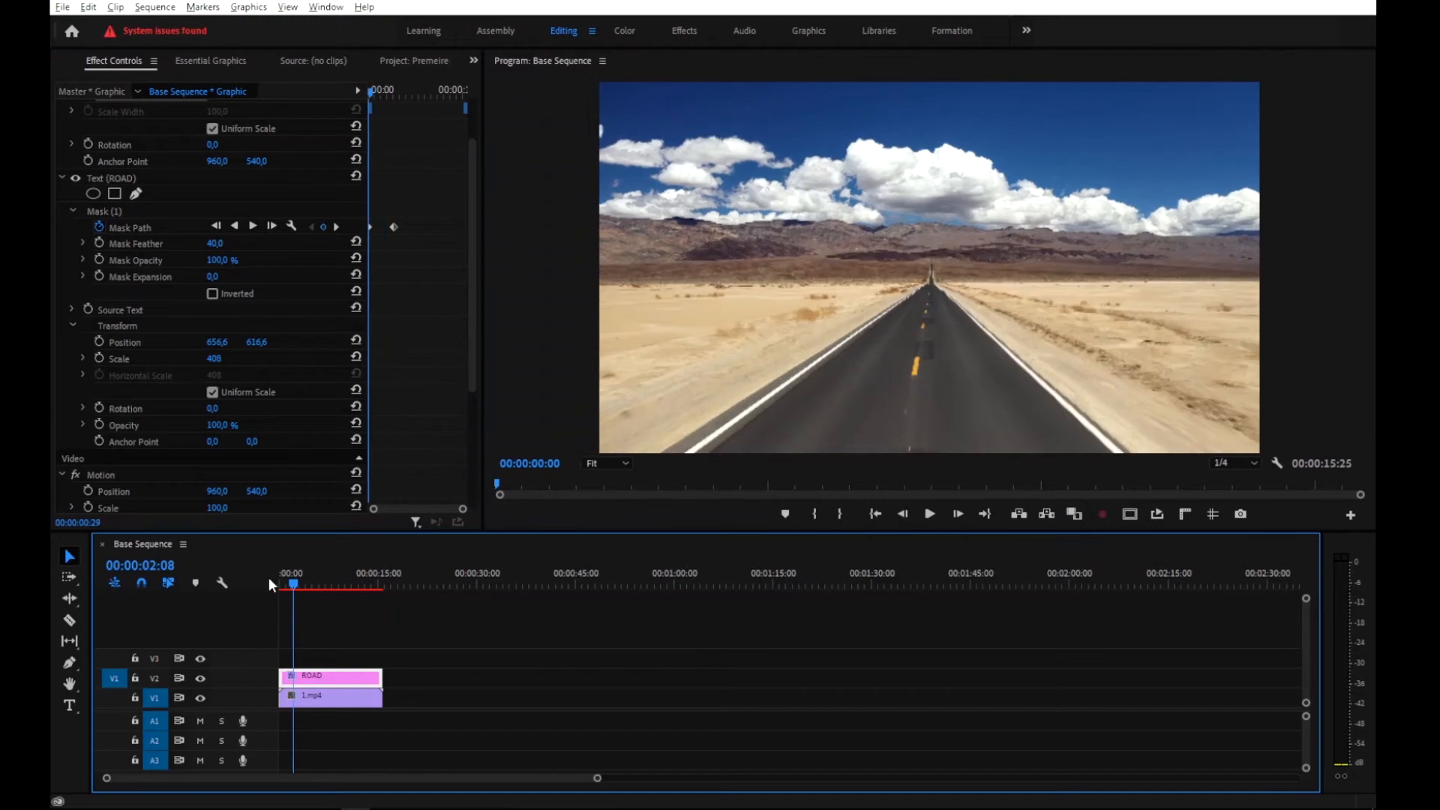
click(407, 673)
click(335, 677)
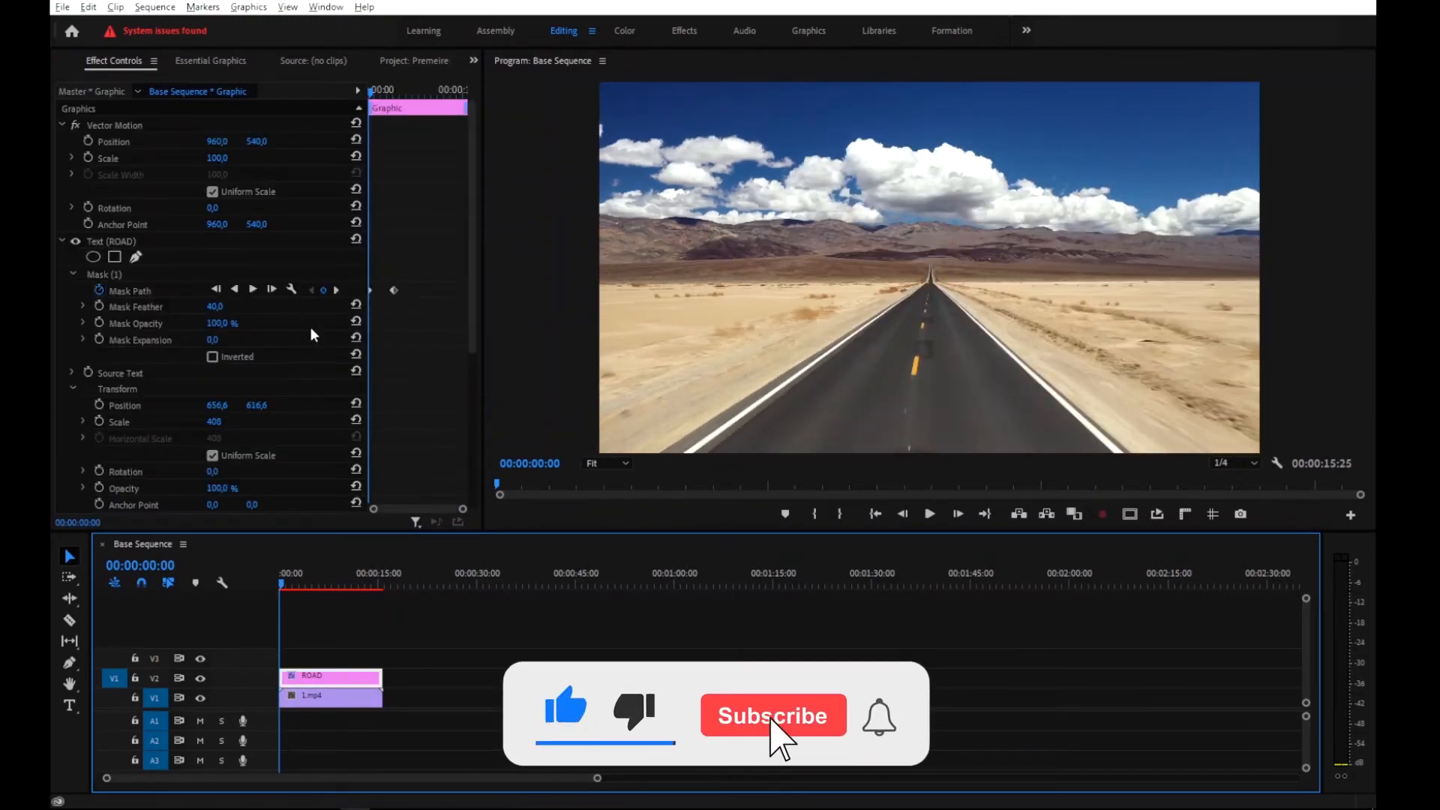
click(120, 287)
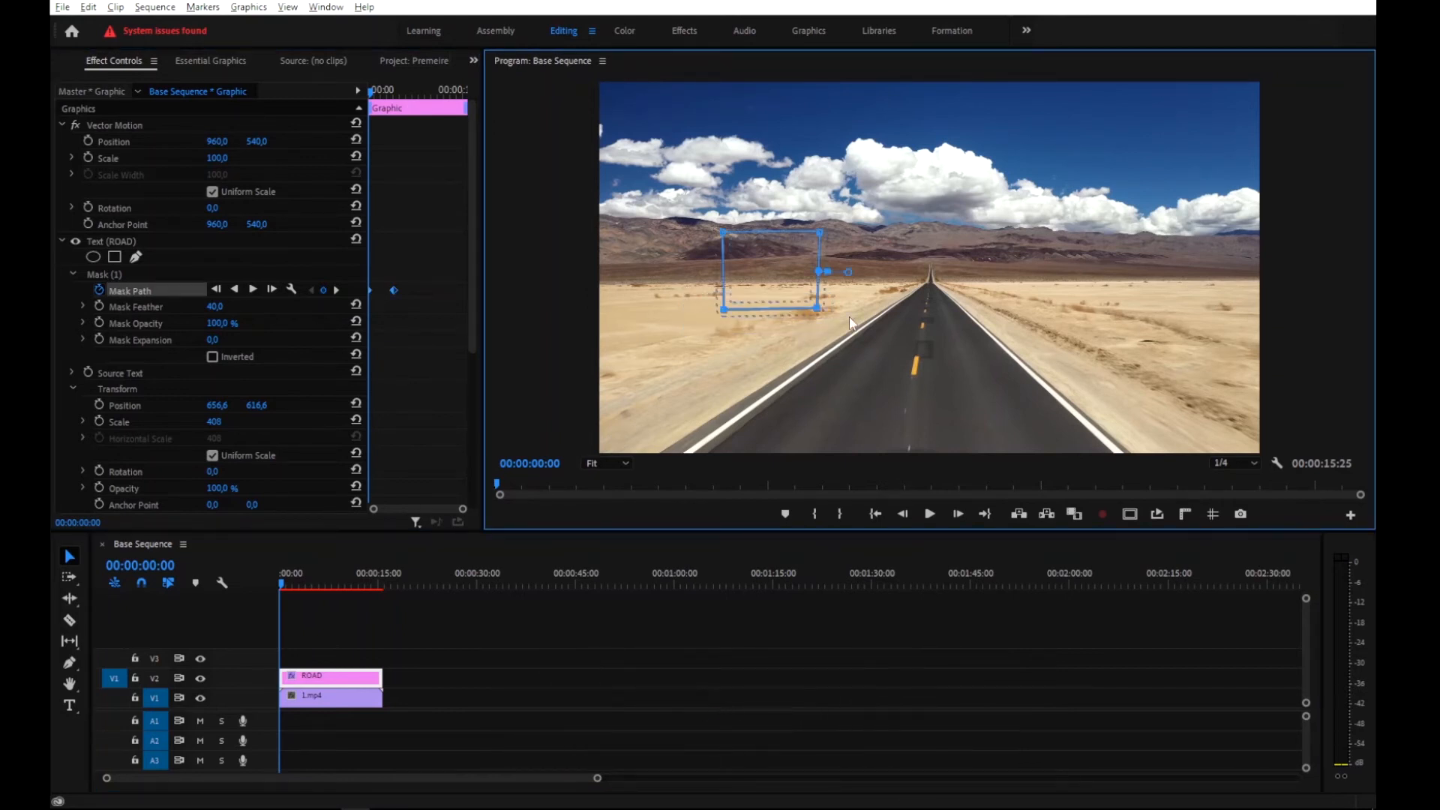
drag(817, 308, 815, 336)
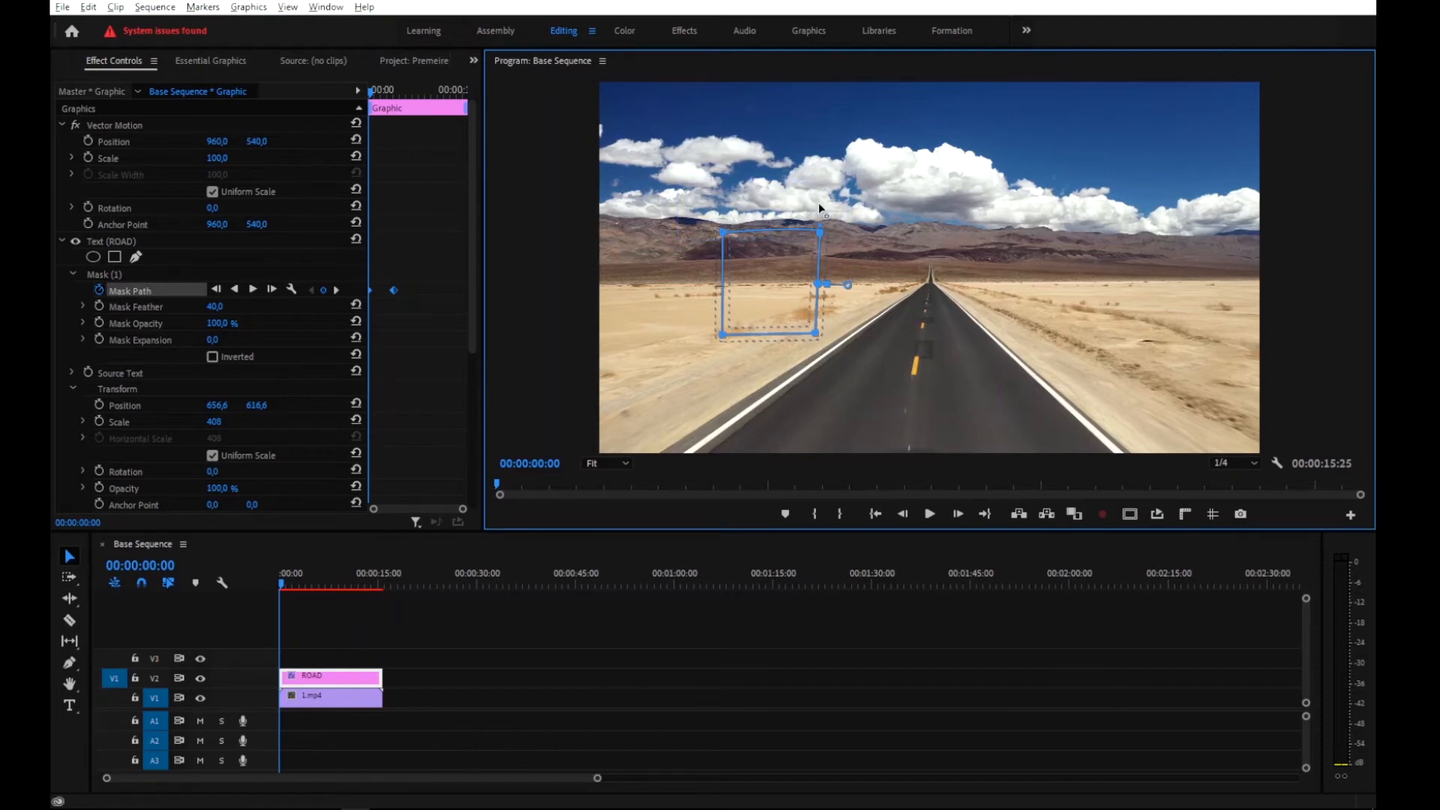
drag(819, 201, 818, 197)
drag(721, 237, 721, 197)
Play the start of the sequence to check the ROAD reveal with the taller mask.
click(520, 647)
drag(351, 574, 255, 587)
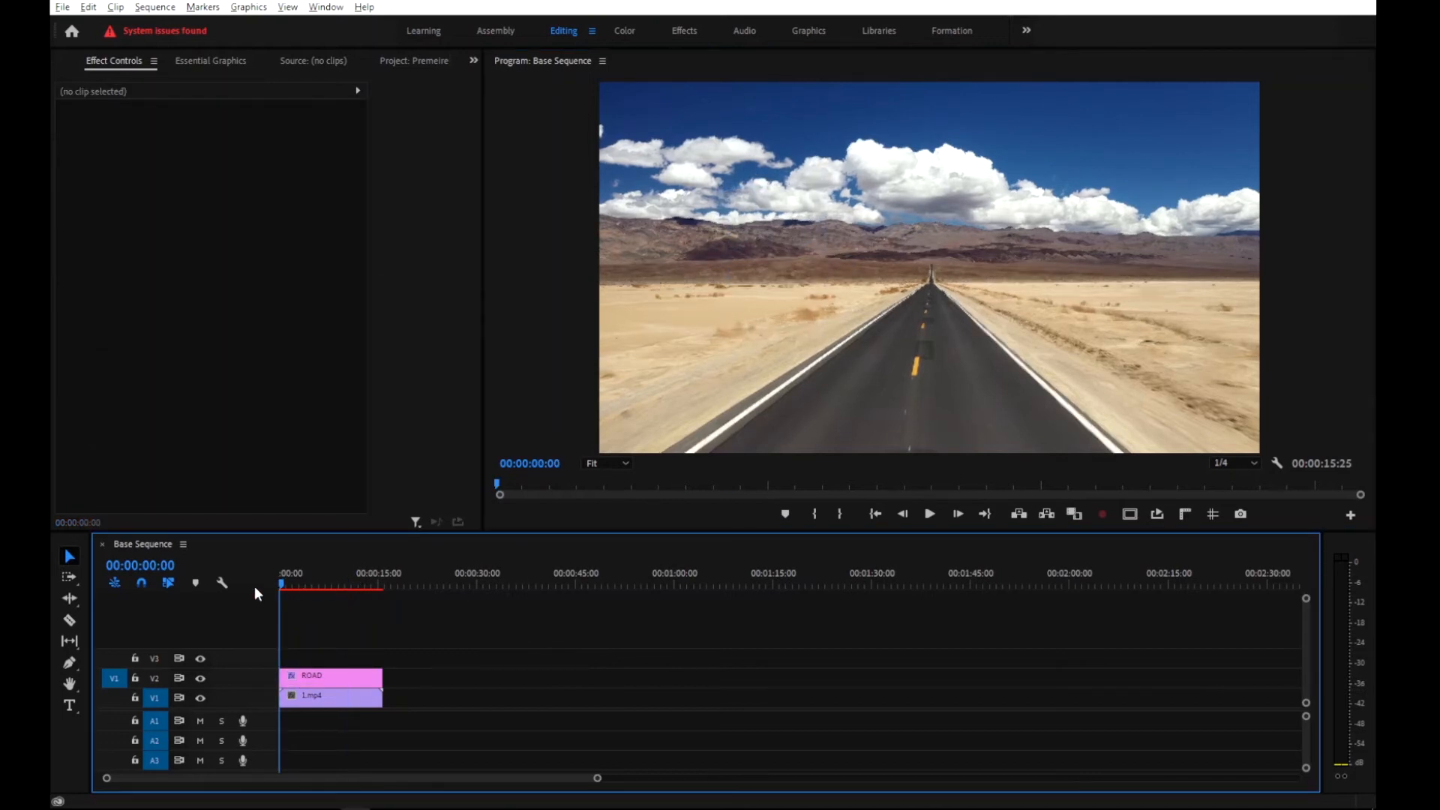
key(space)
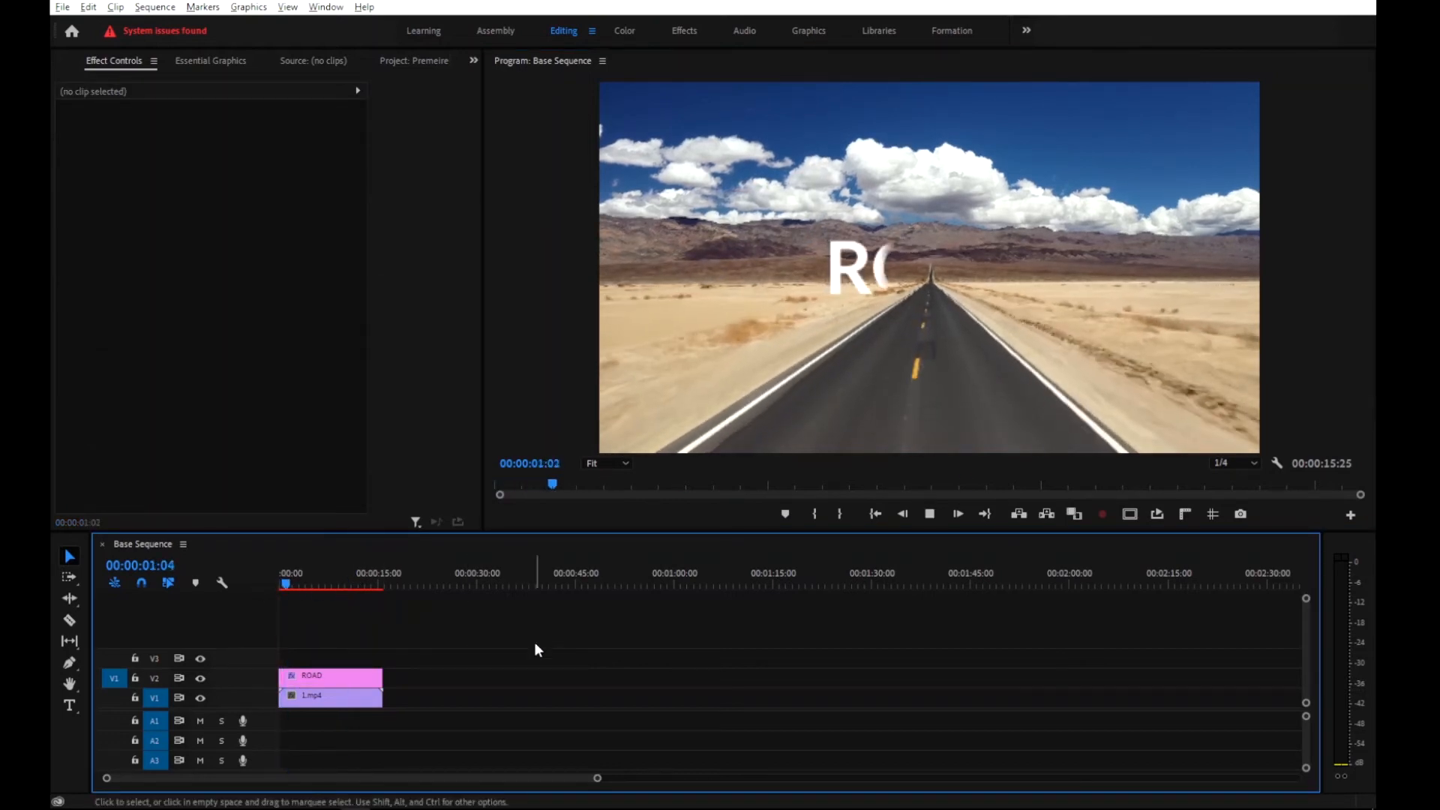
key(space)
Keyframe the ROAD text's Transform Scale at 408 at 00:00:00:00 and at 466 at 00:00:12:21.
click(341, 679)
mouse_move(288, 581)
mouse_down()
mouse_move(316, 580)
mouse_move(273, 582)
mouse_up()
click(98, 417)
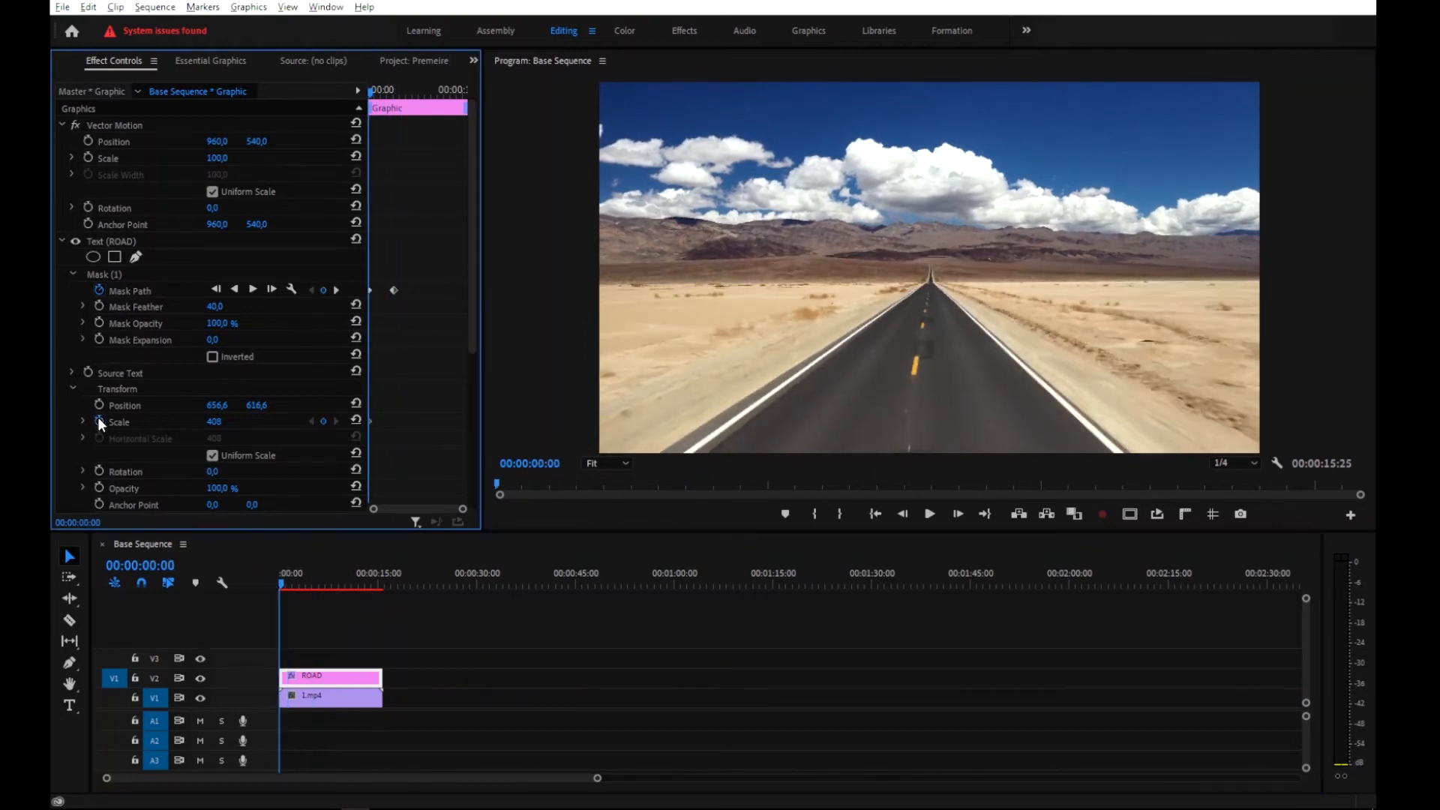
drag(373, 94, 453, 110)
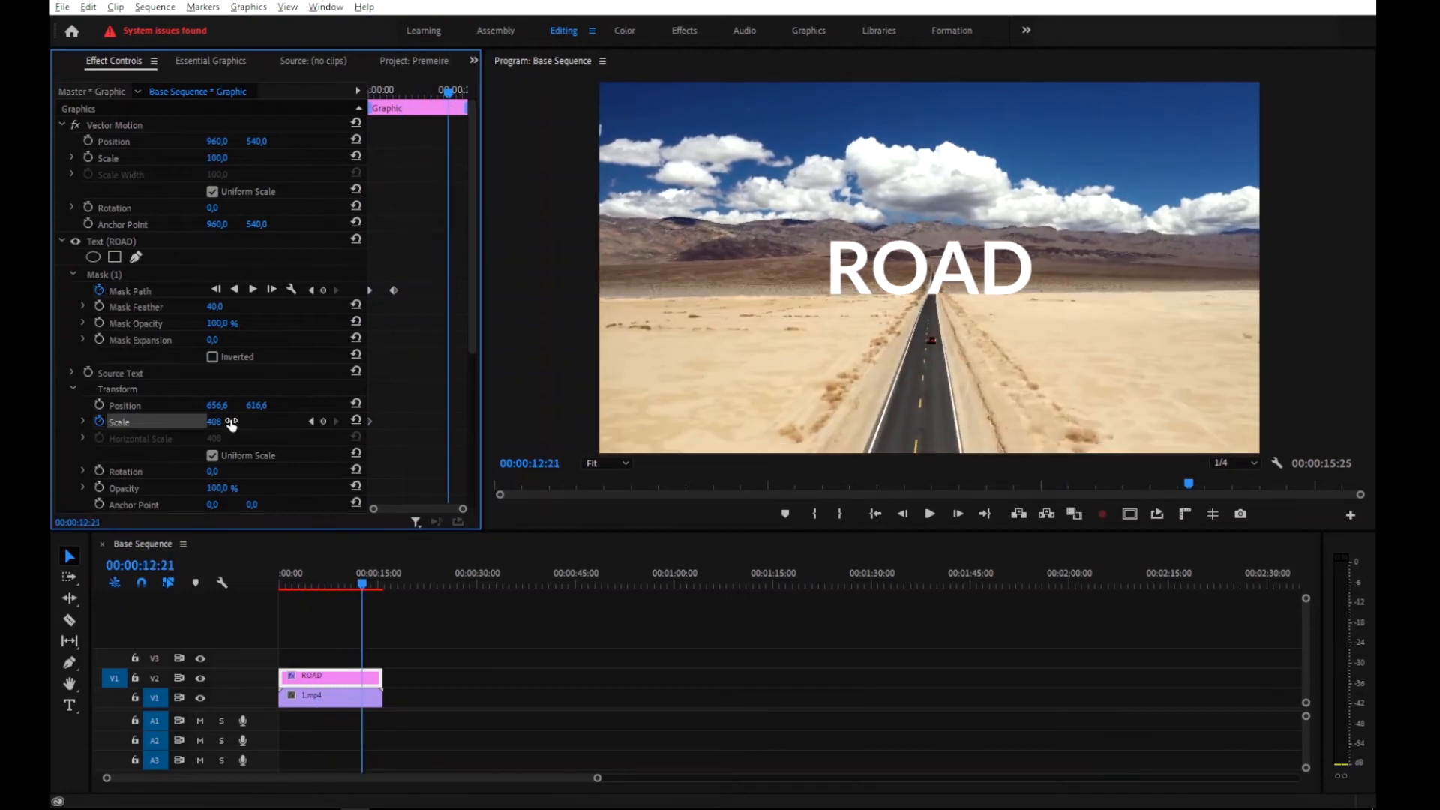
drag(214, 421, 257, 421)
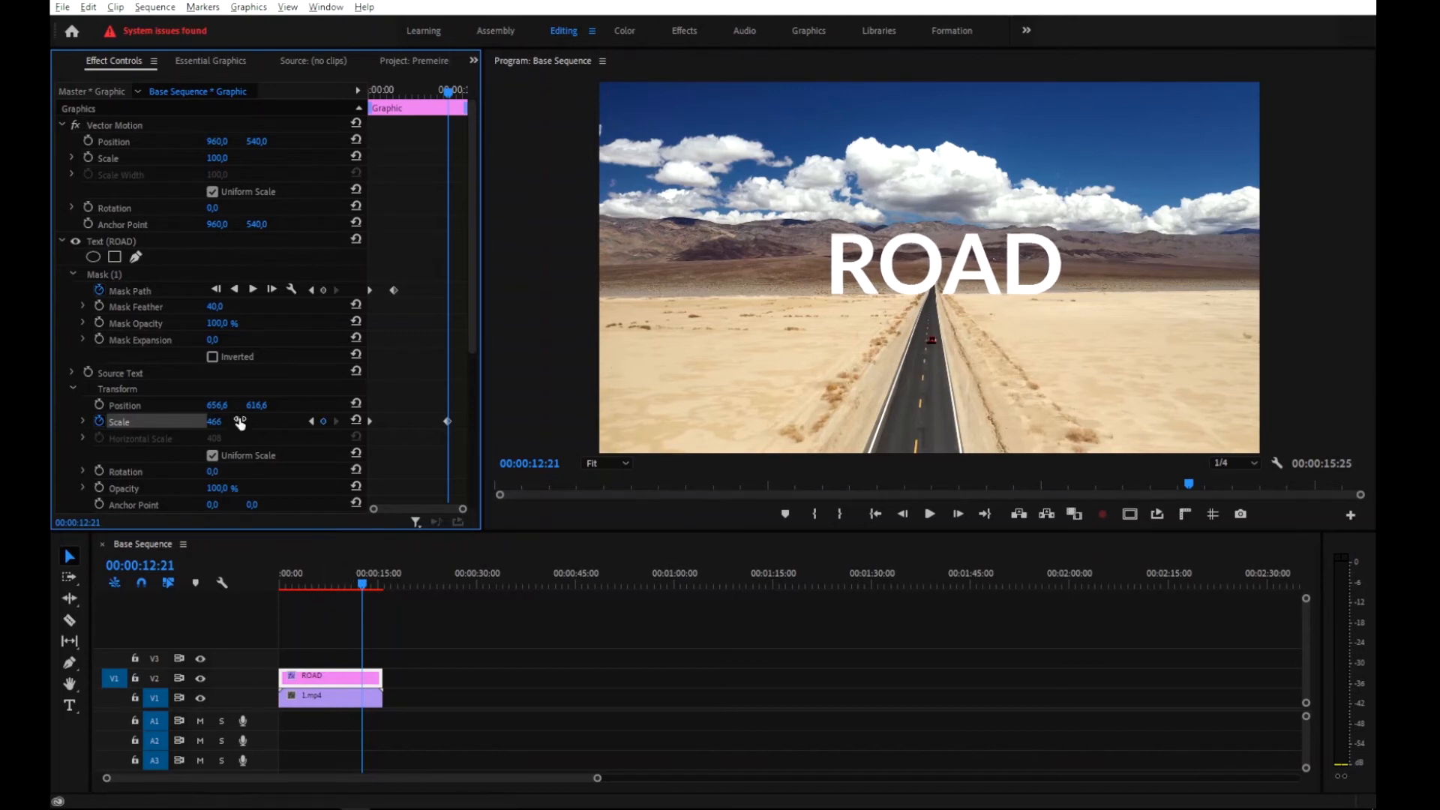
Centre the ROAD text's anchor point at 73.5, -18.4 and place the text at position 955.7, 540.
drag(476, 327, 475, 357)
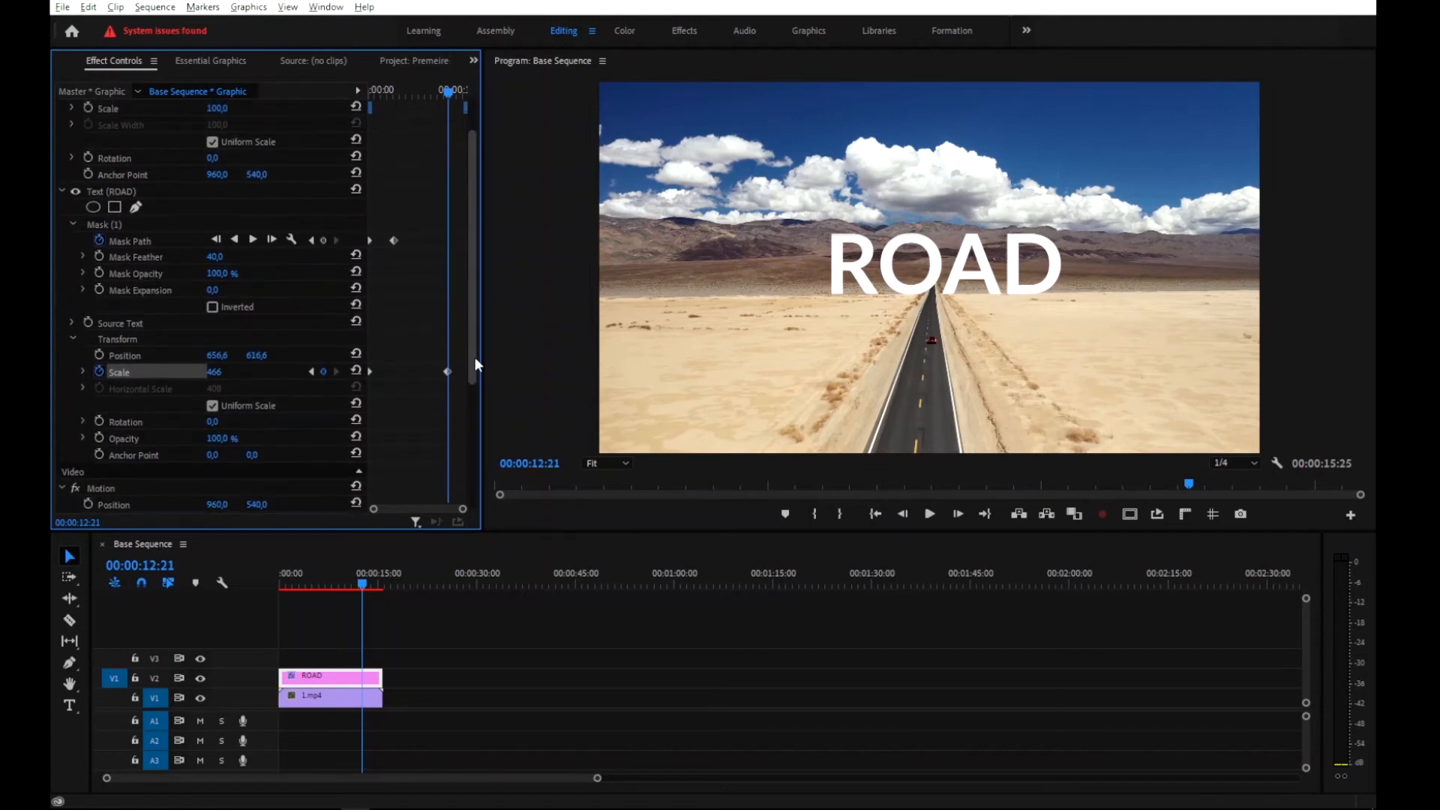
click(127, 354)
click(124, 369)
drag(829, 293, 960, 282)
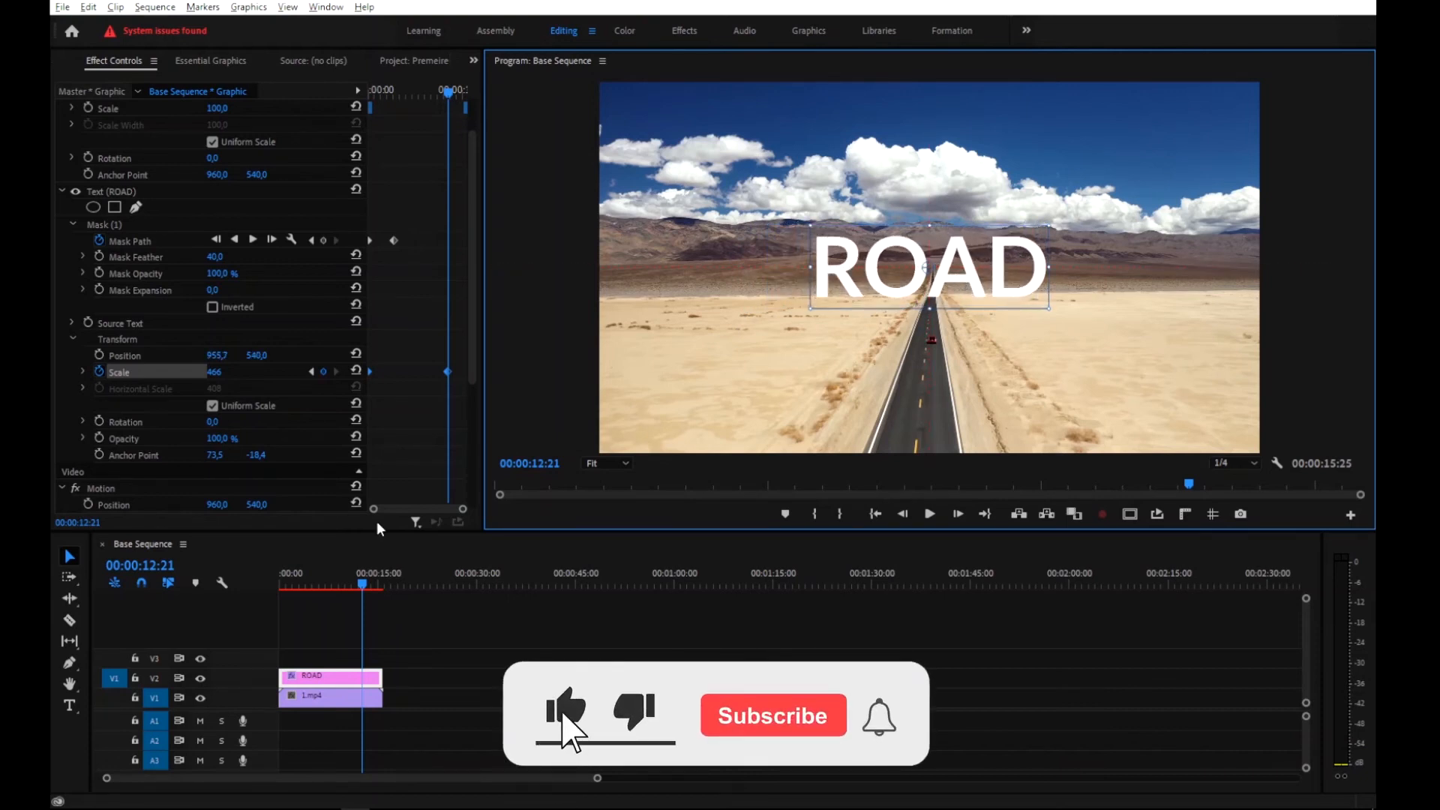
Play the sequence from the start to check the ROAD text scaling from its centre.
click(350, 584)
drag(331, 582, 263, 591)
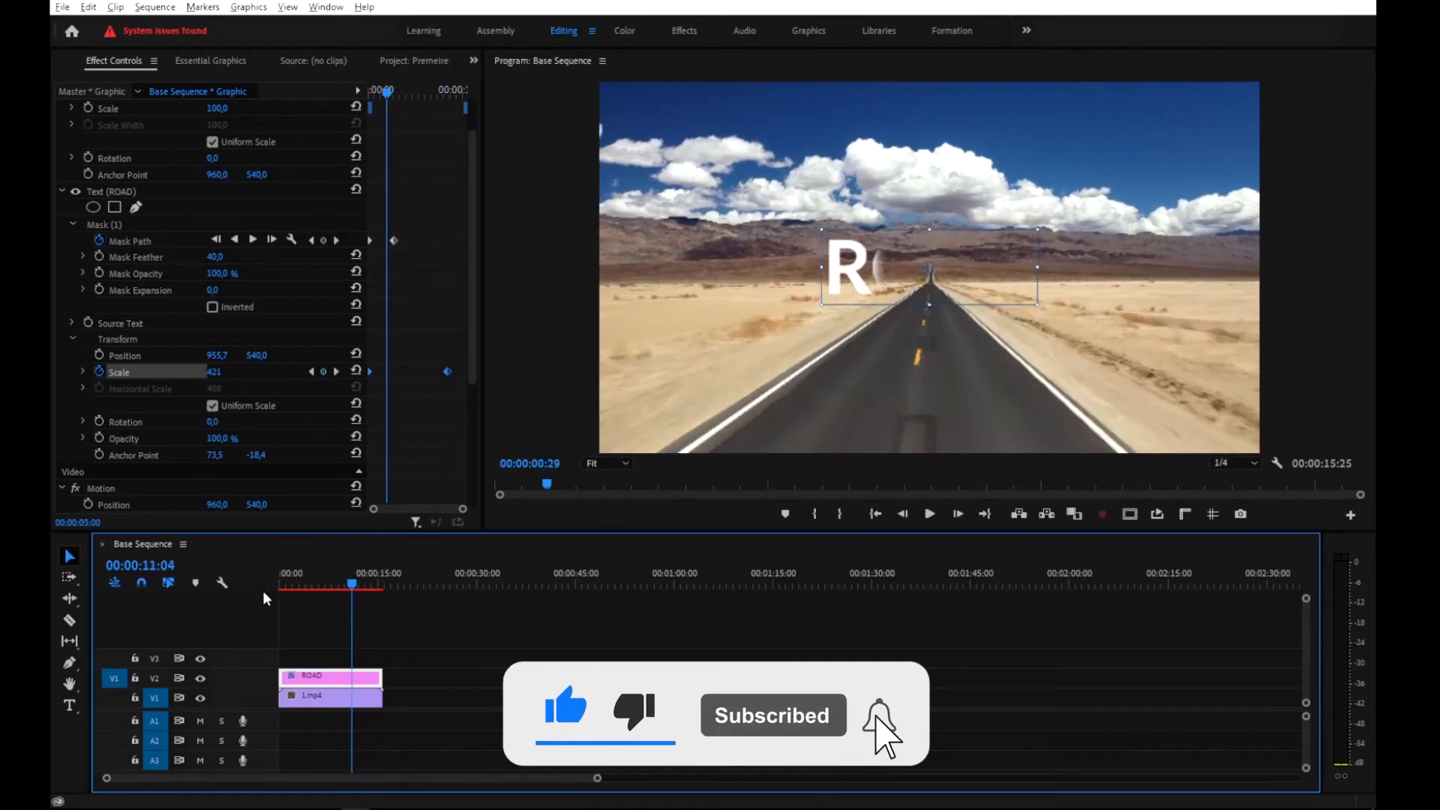
key(space)
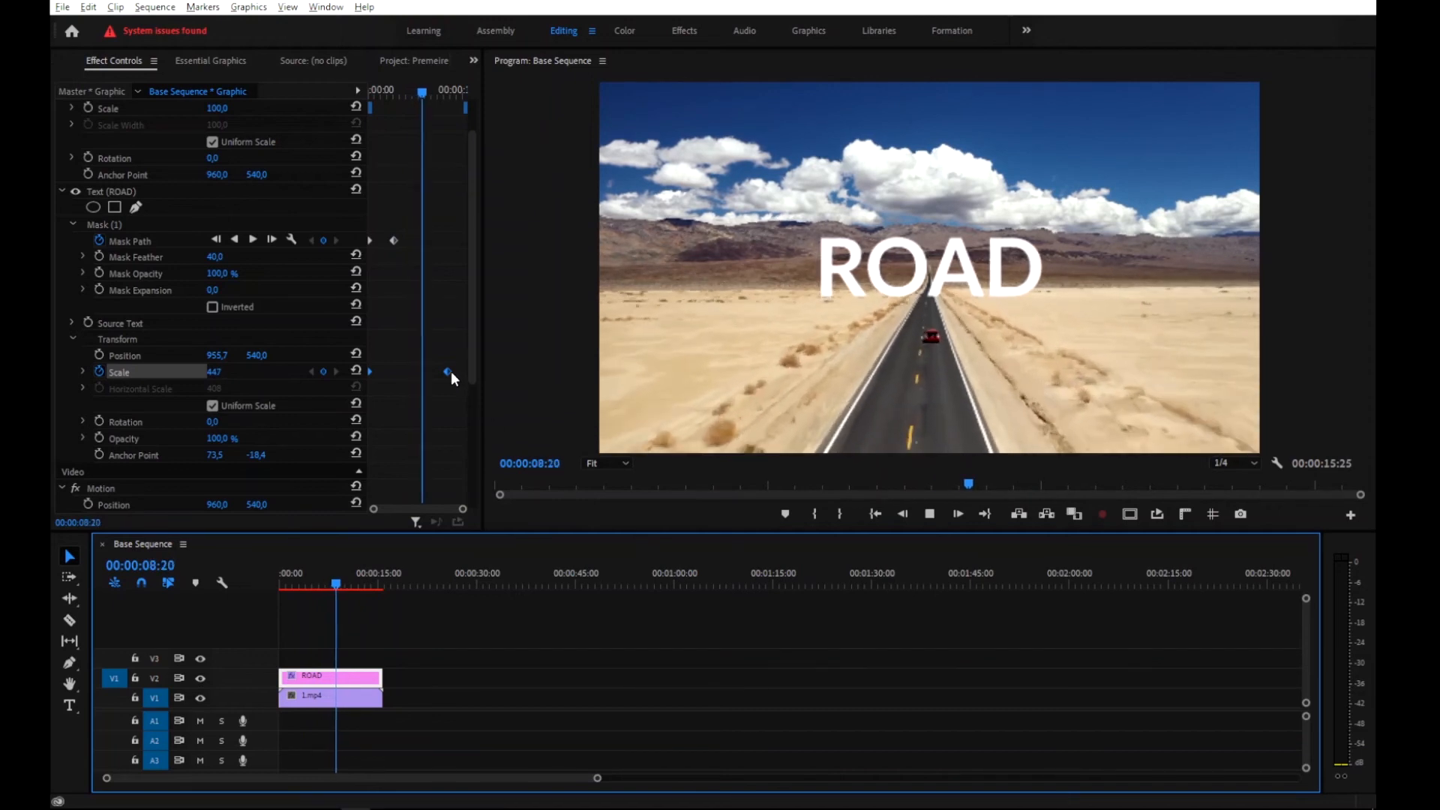
Shift the ROAD text's Scale keyframes toward the clip's end and replace the final one with a Scale of 523.
drag(449, 373, 481, 373)
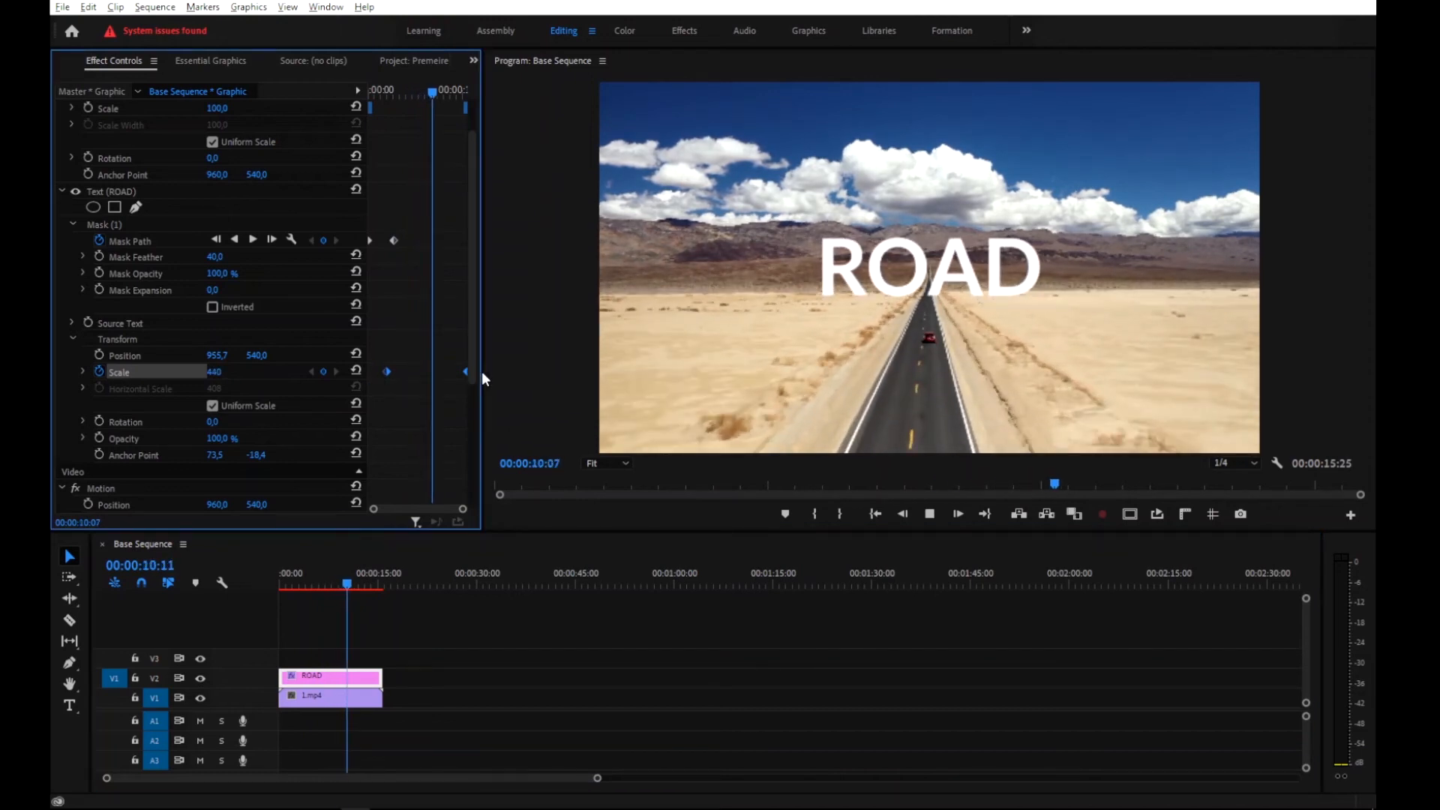
key(space)
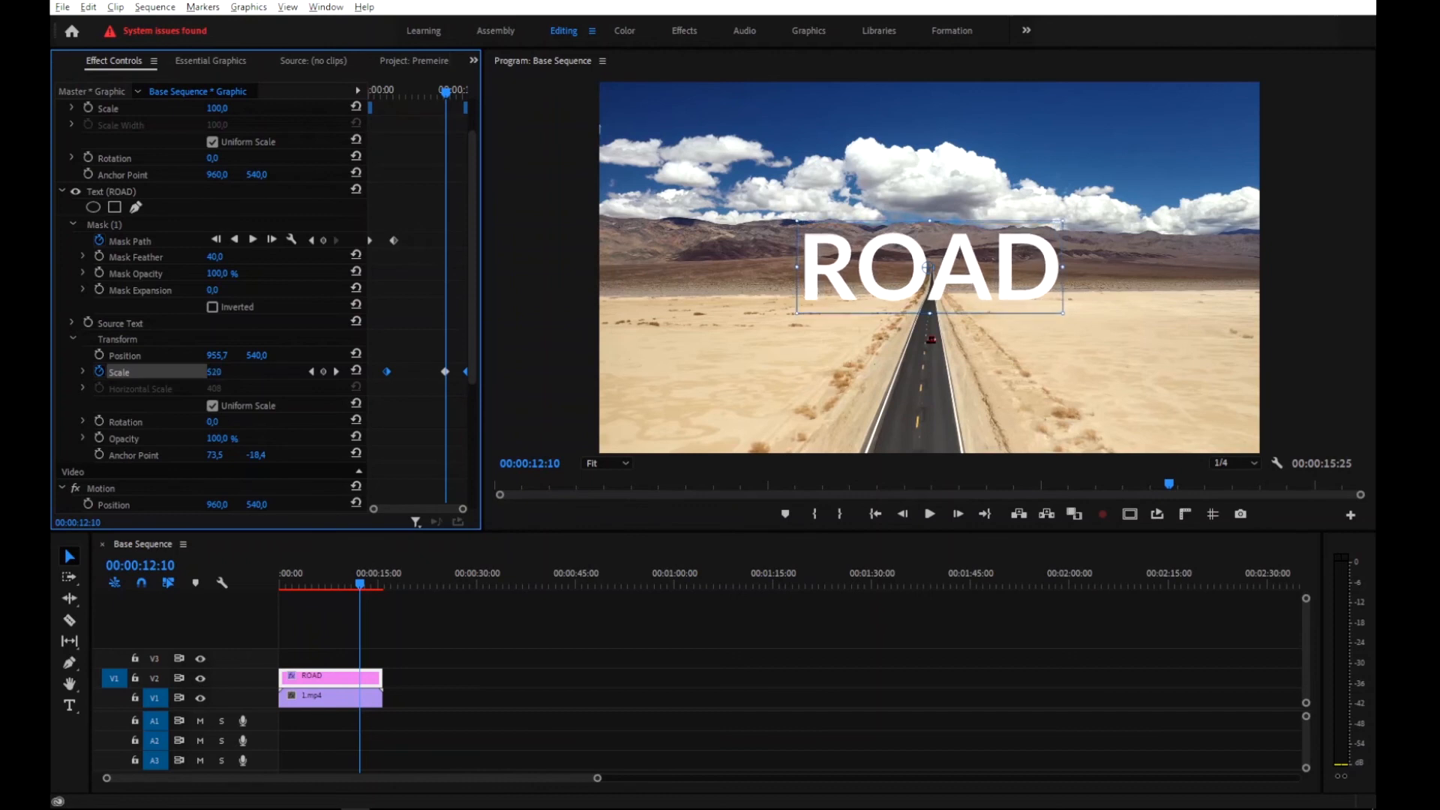
drag(462, 349, 472, 388)
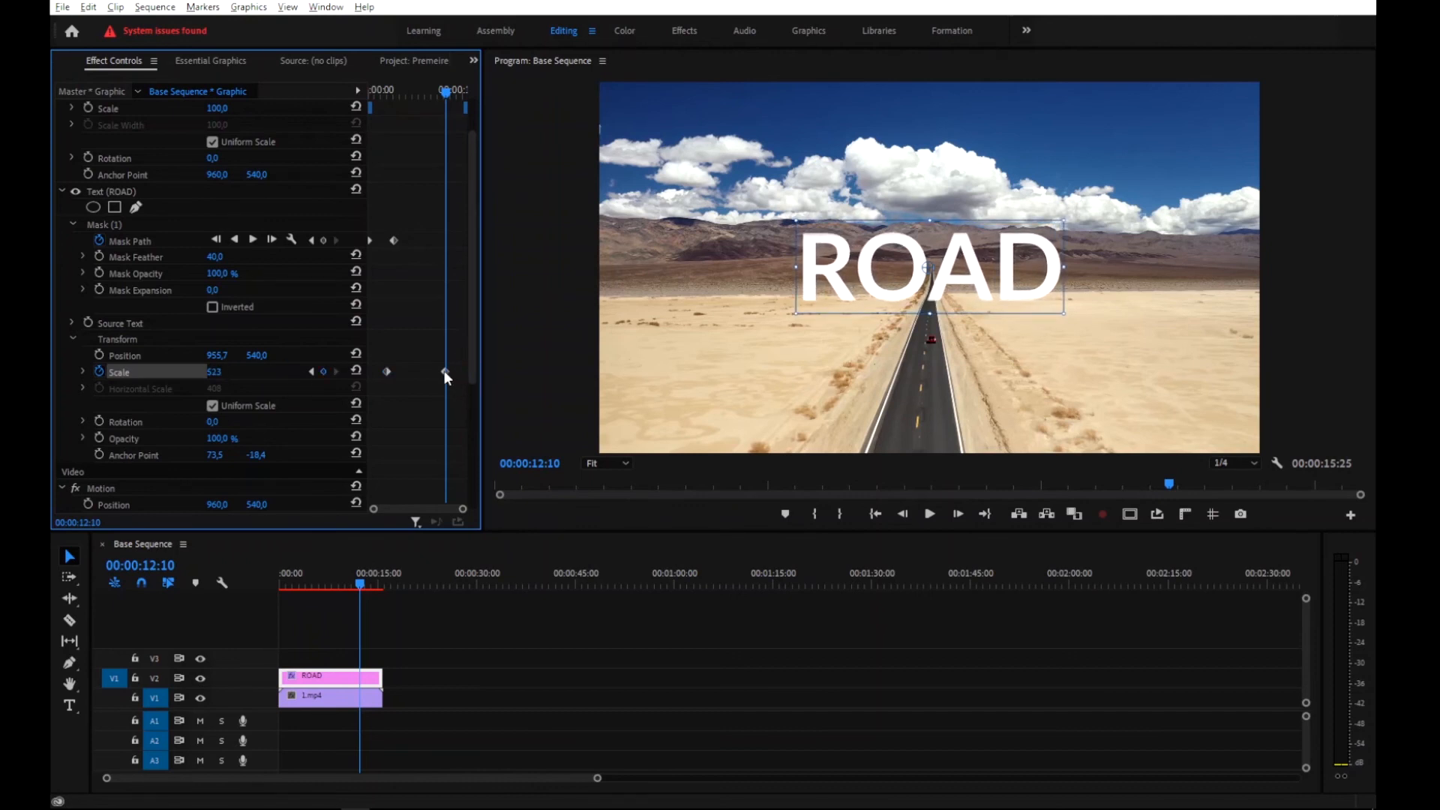
Deselect the ROAD clip and play back the stronger text scaling from the start of the sequence.
drag(387, 89, 344, 101)
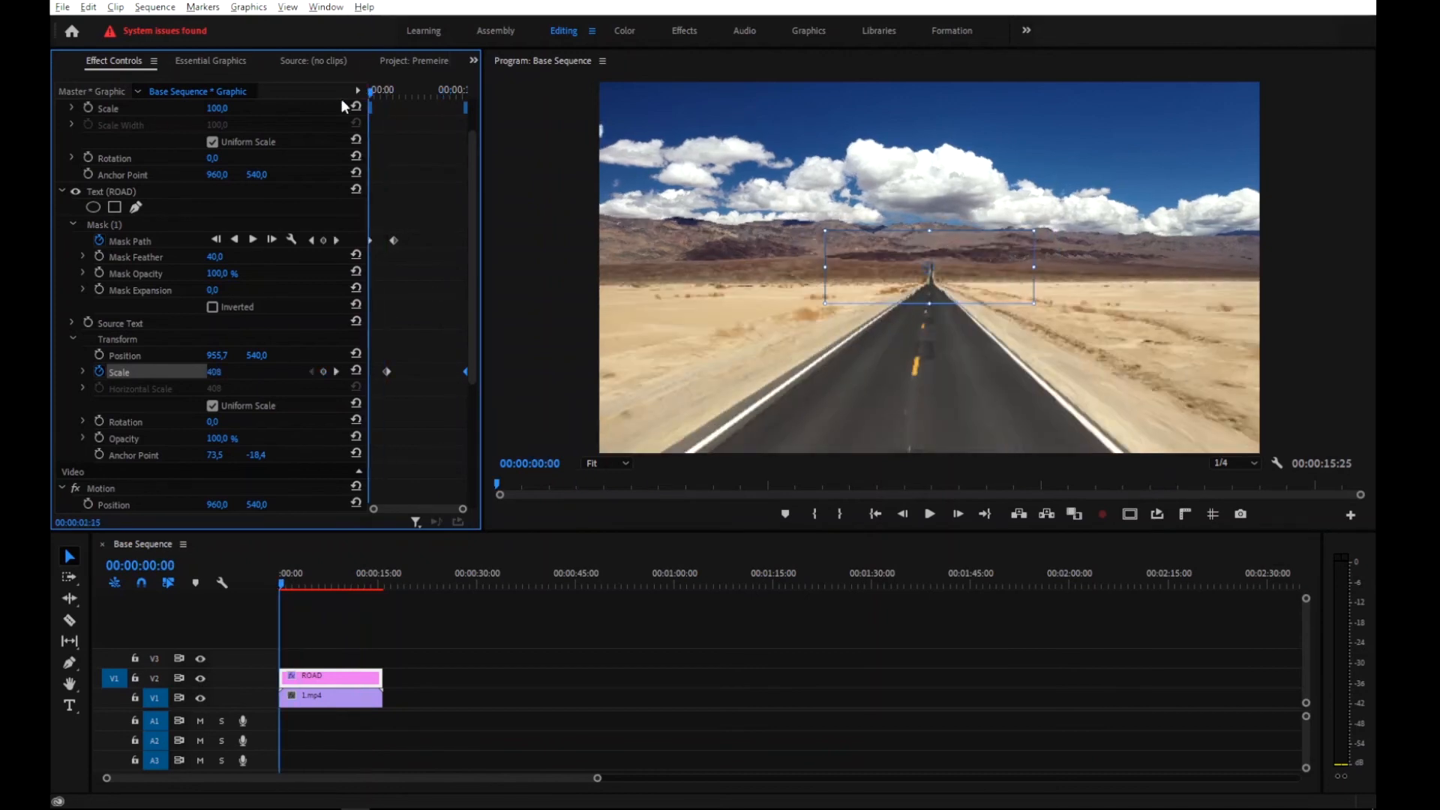
click(556, 683)
key(space)
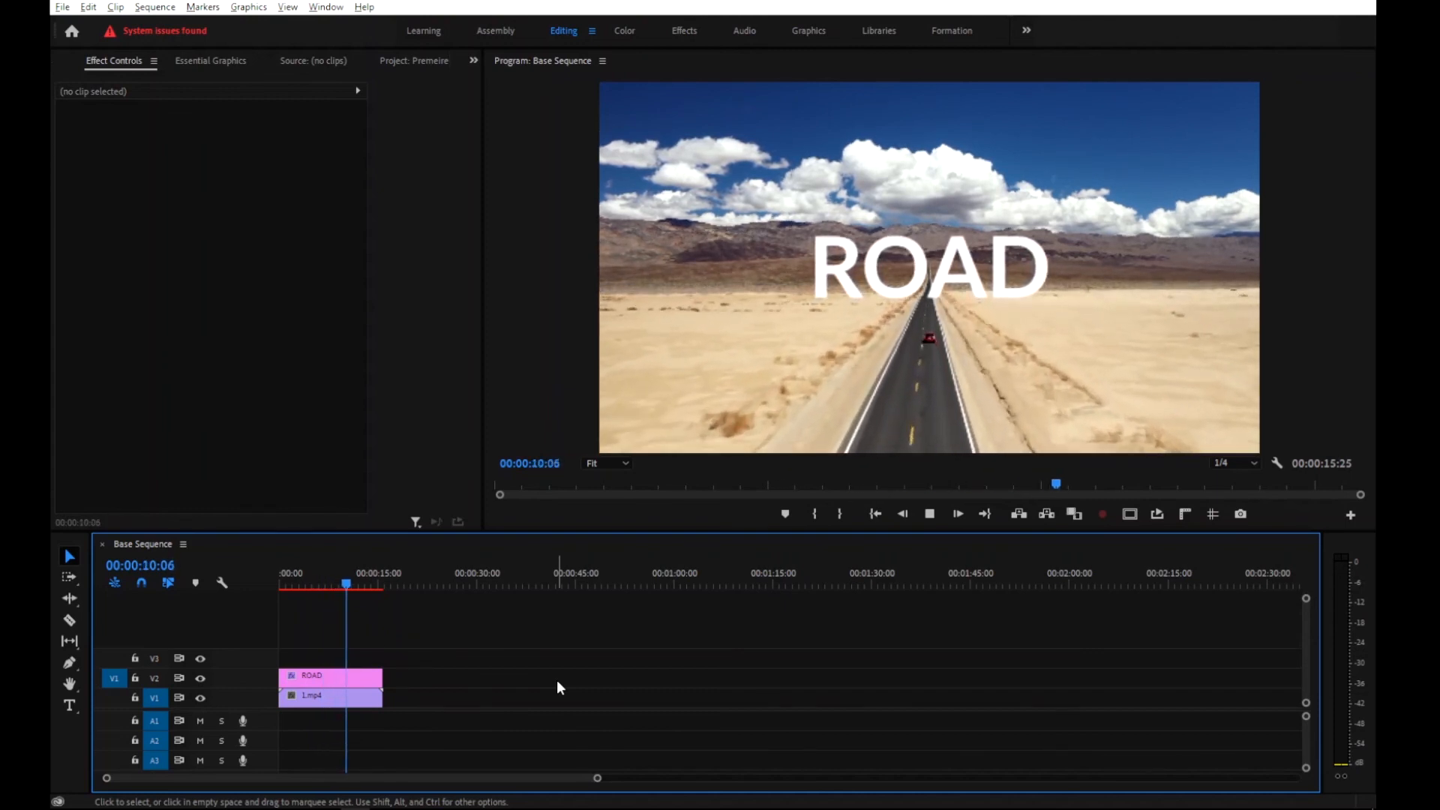
Stop playback at 00:00:11:24 and trim the end of the ROAD clip to that time.
key(space)
click(359, 679)
drag(382, 677, 356, 678)
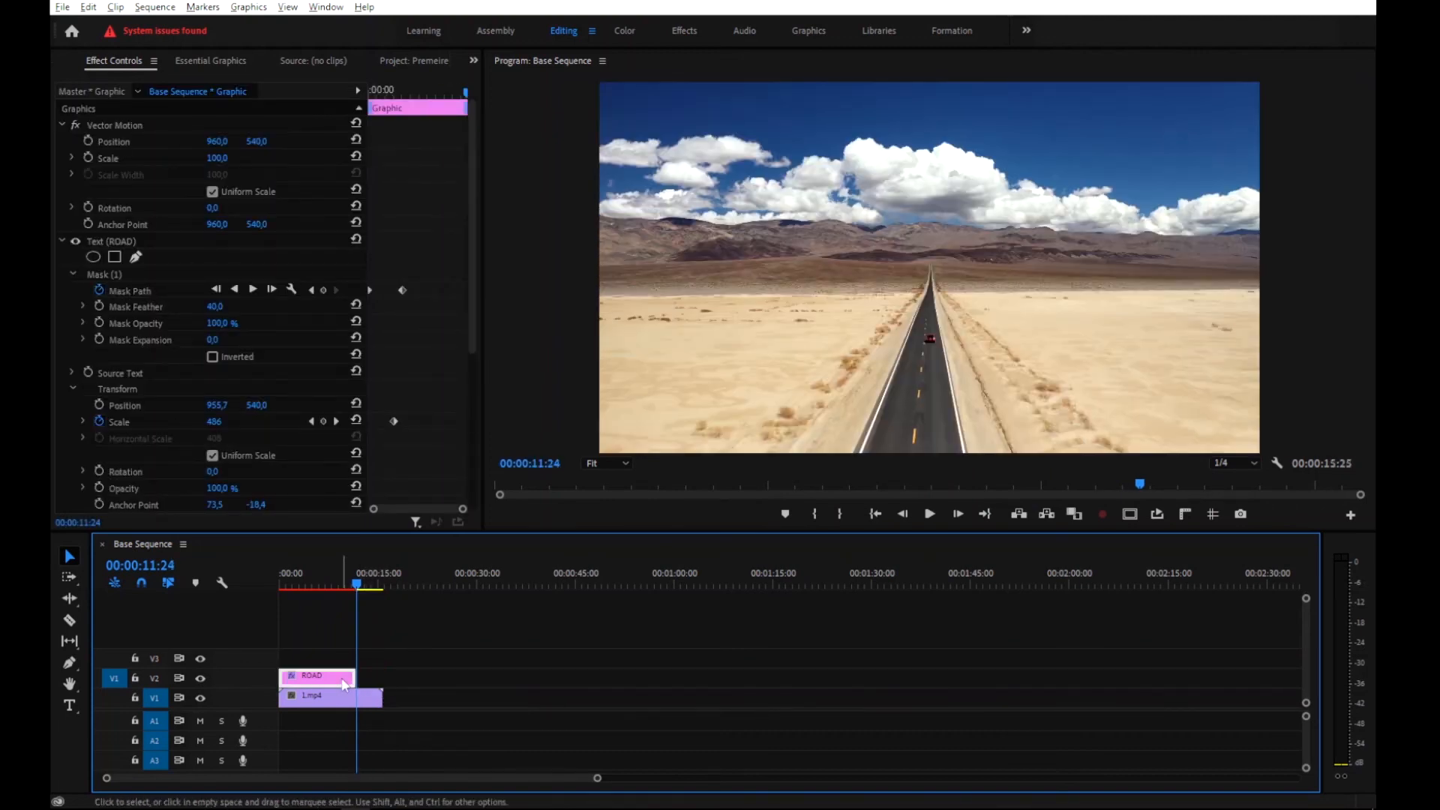
Apply the Cross Dissolve video transition to the end of the ROAD text clip.
click(223, 60)
click(108, 61)
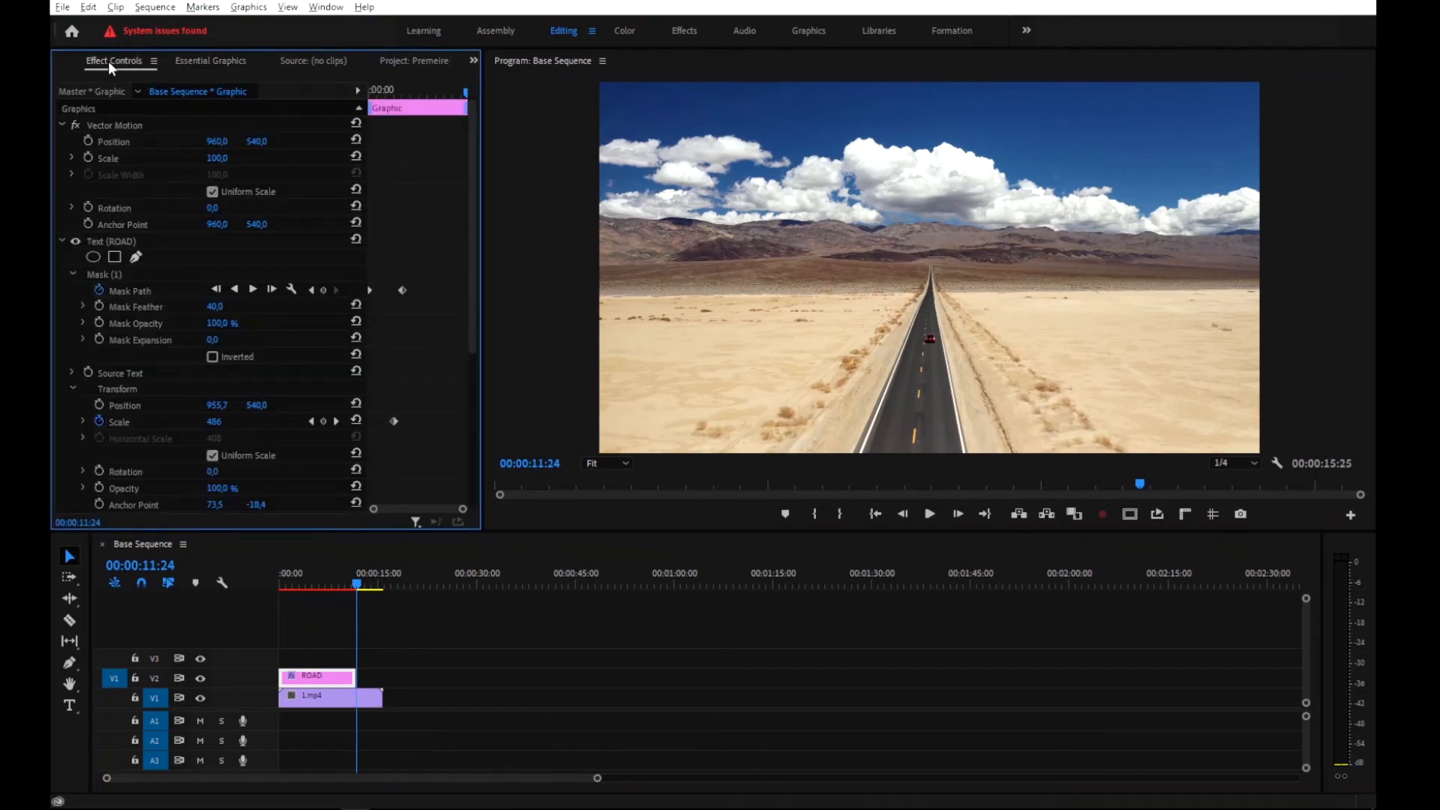
key(shift+7)
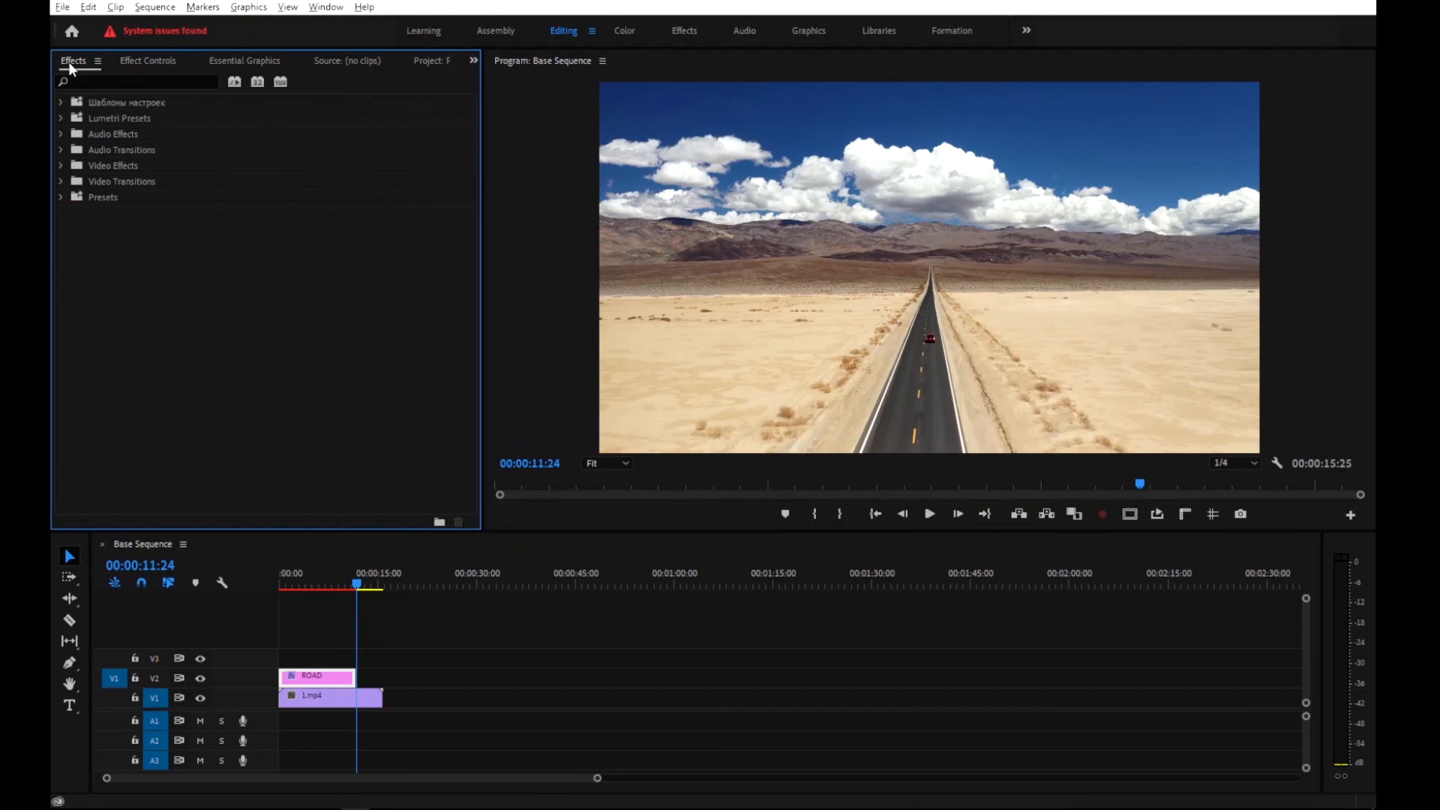
click(61, 180)
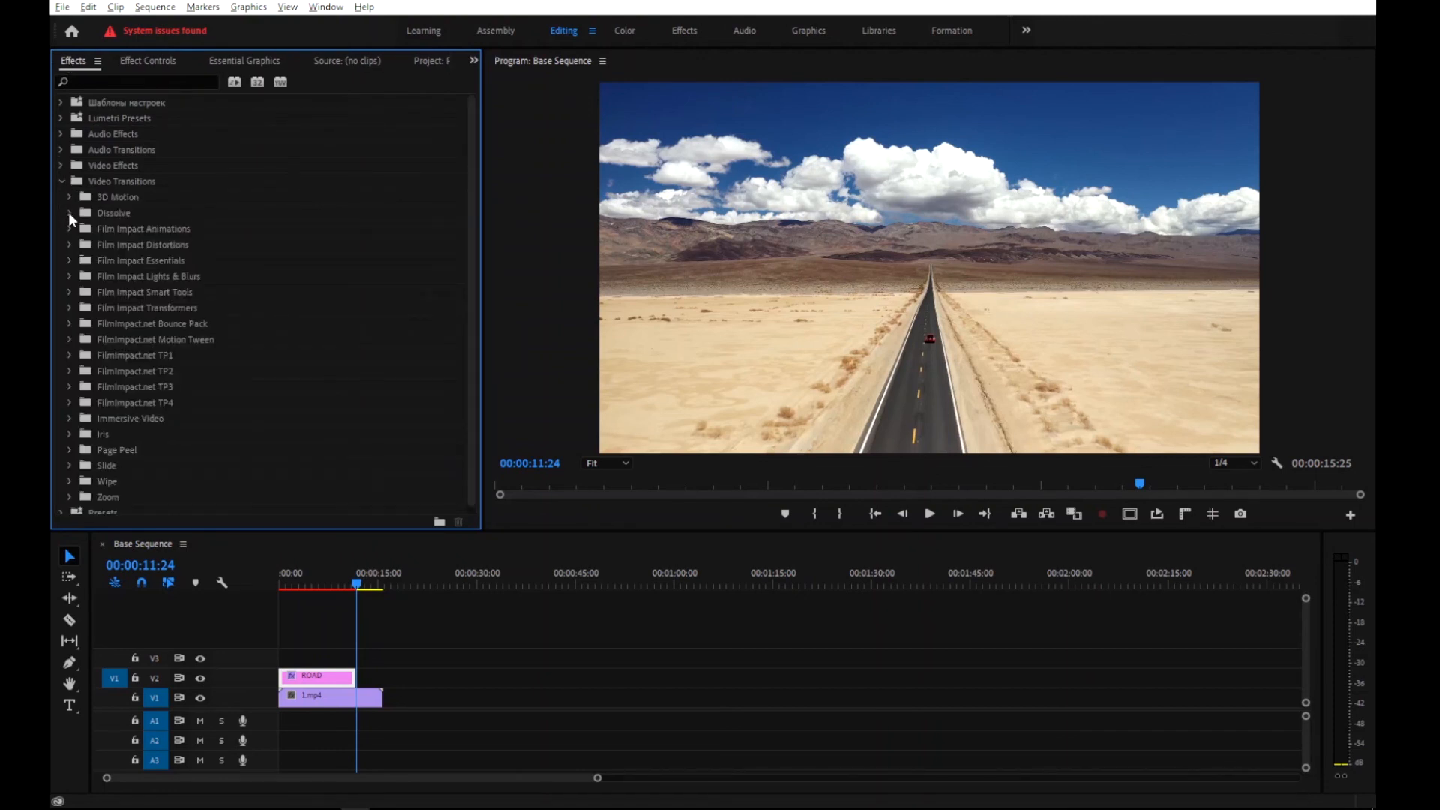
click(69, 213)
drag(121, 244, 353, 684)
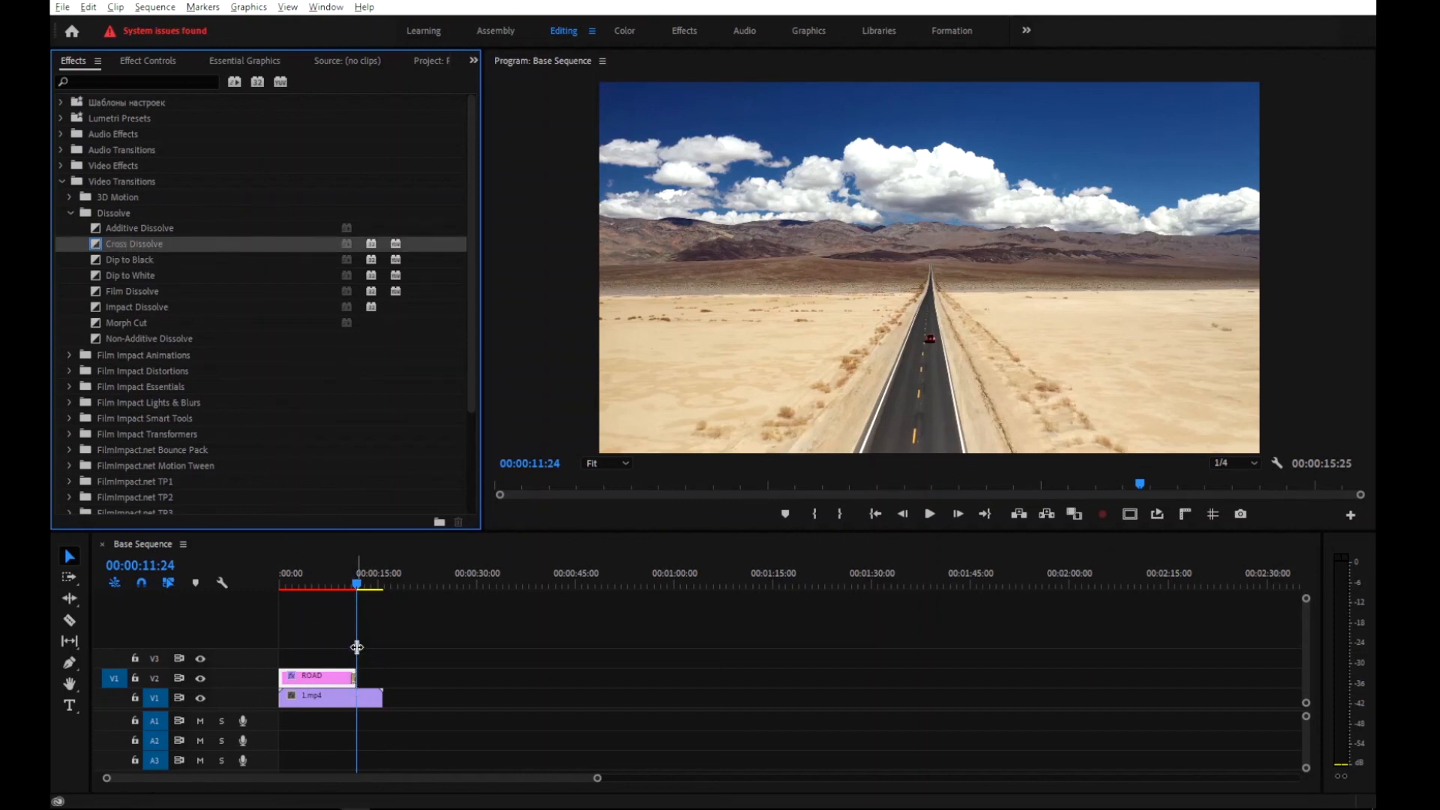
Play the sequence from 00:00:00:00 to check the ROAD title with its closing dissolve.
drag(354, 576, 259, 587)
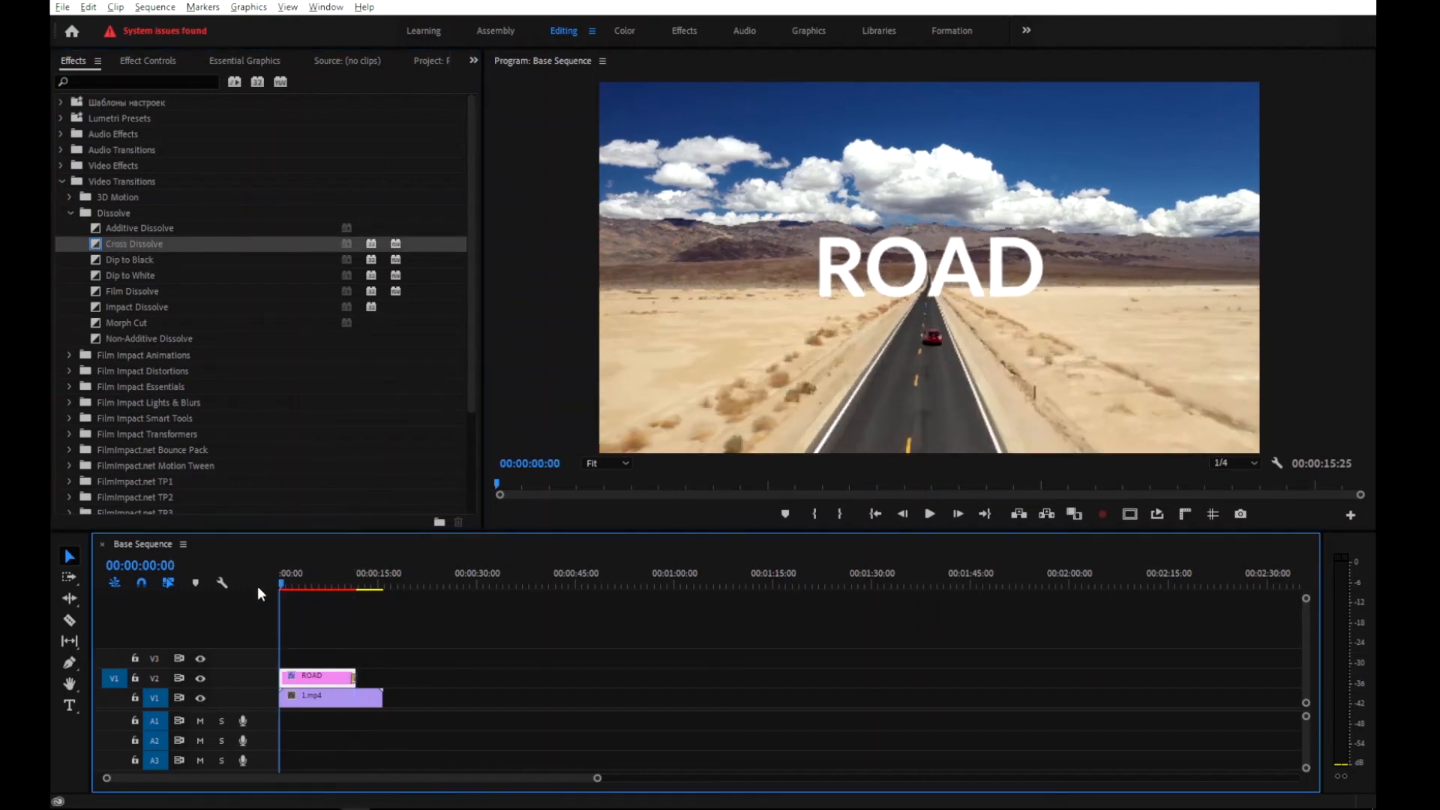
key(space)
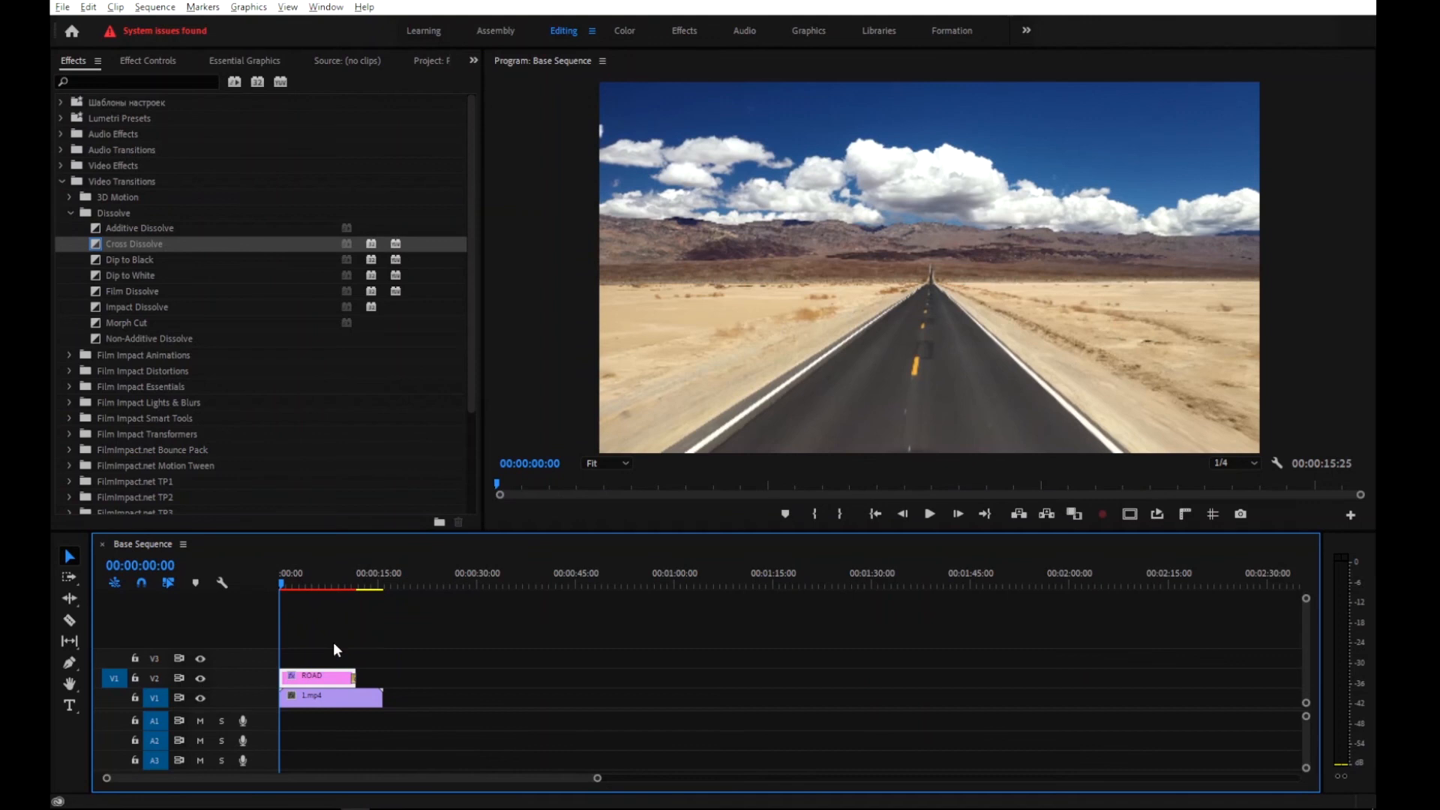